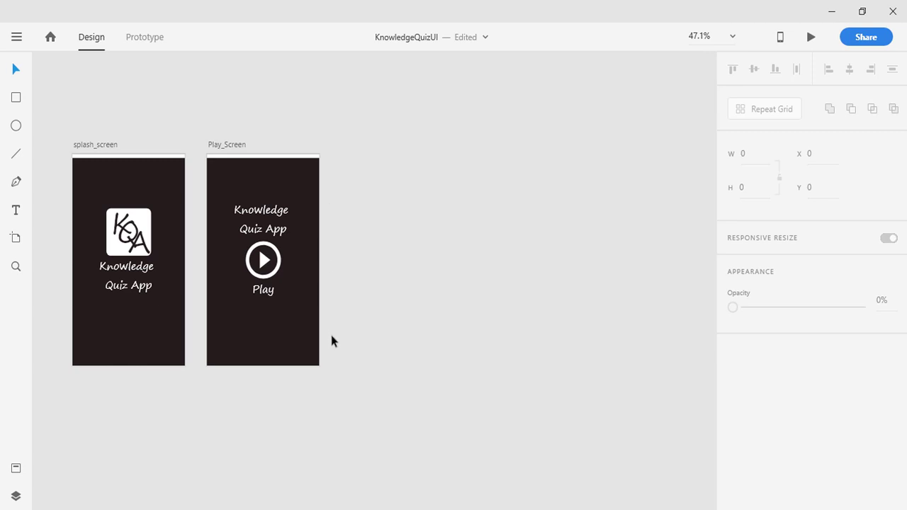
Step: Duplicate the Play_Screen artboard and rename the copy Main_Quiz_Screen
click(229, 146)
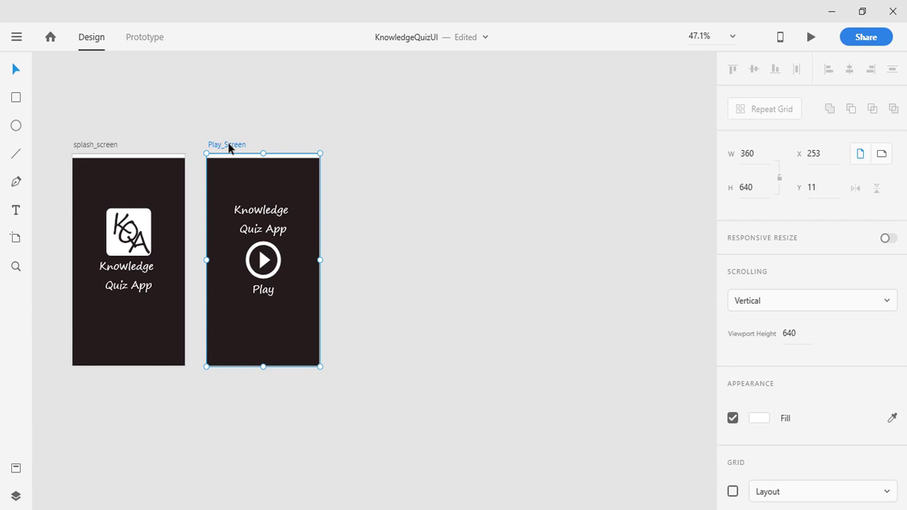
key(ctrl+d)
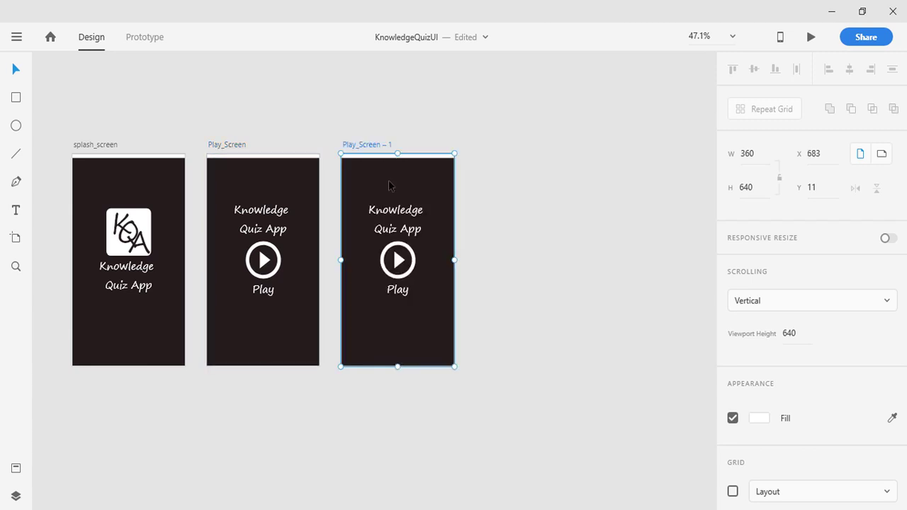
click(390, 148)
double_click(366, 146)
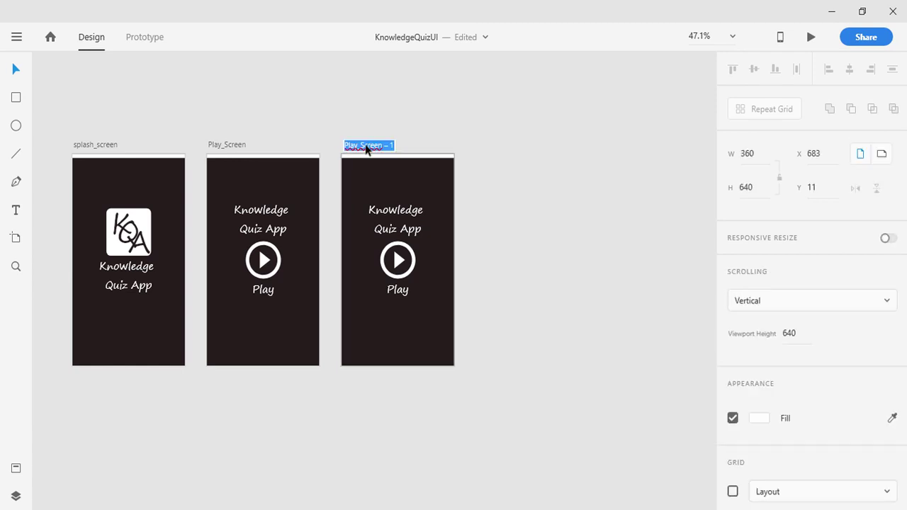
text(Main_Quiz_Scrree)
key(BackSpace)
key(BackSpace)
key(BackSpace)
key(BackSpace)
text(ree)
key(Return)
click(555, 227)
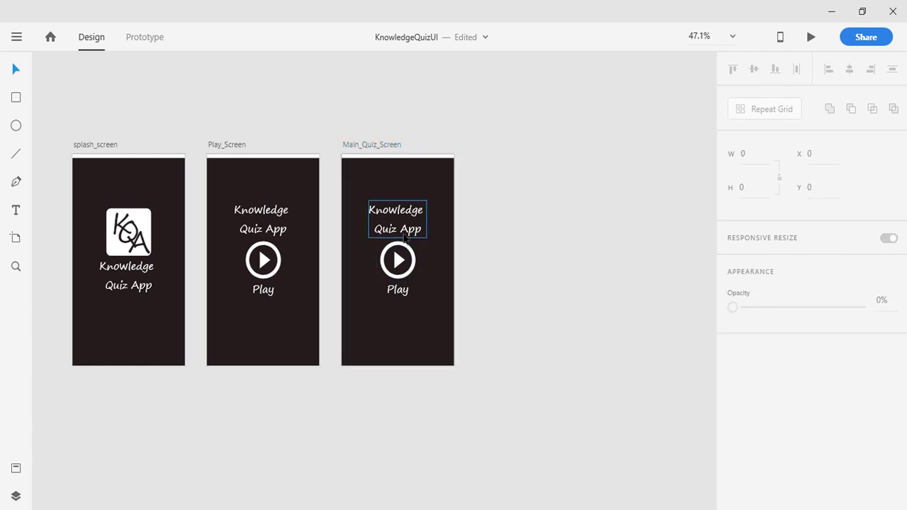
Step: Move the Knowledge Quiz App title on Main_Quiz_Screen slightly up and to the left
click(394, 216)
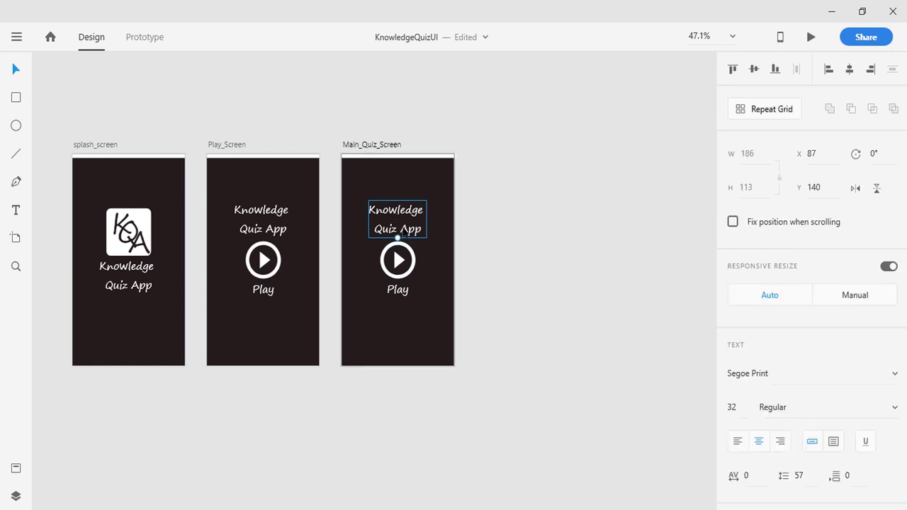
mouse_move(394, 214)
mouse_down()
mouse_move(376, 198)
mouse_move(384, 199)
mouse_up()
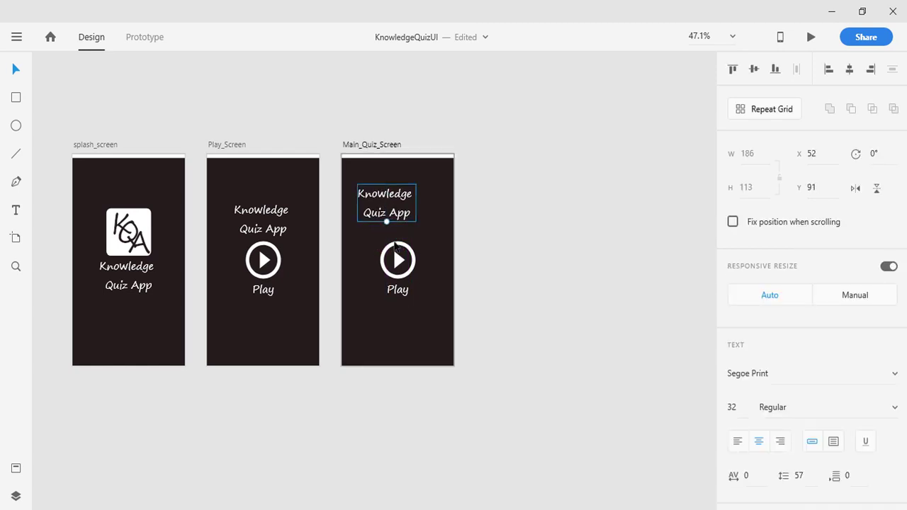
Step: Delete the play icon from Main_Quiz_Screen and move its Play label off the artboard
click(409, 268)
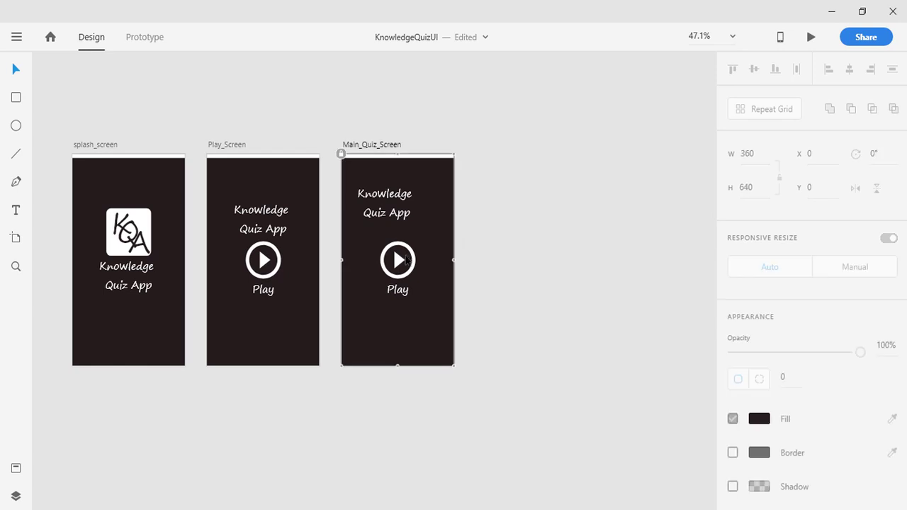
click(399, 264)
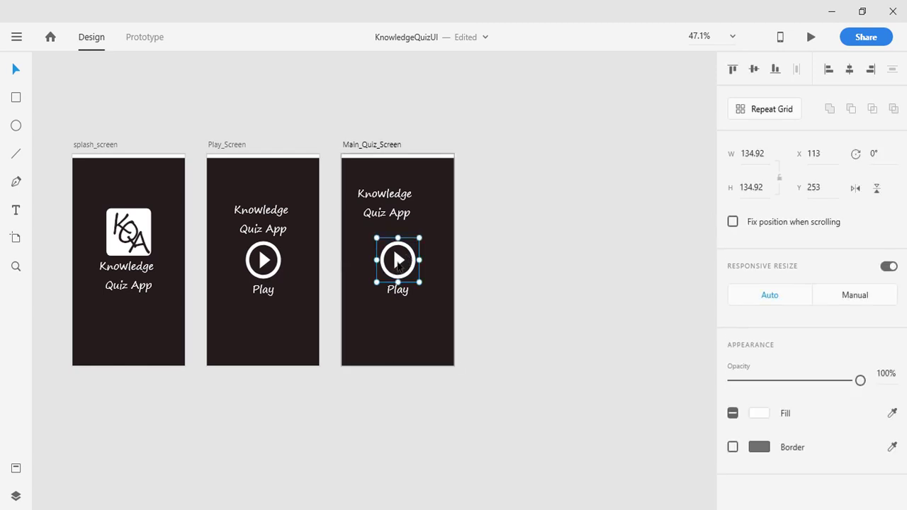
key(Delete)
drag(400, 298, 340, 385)
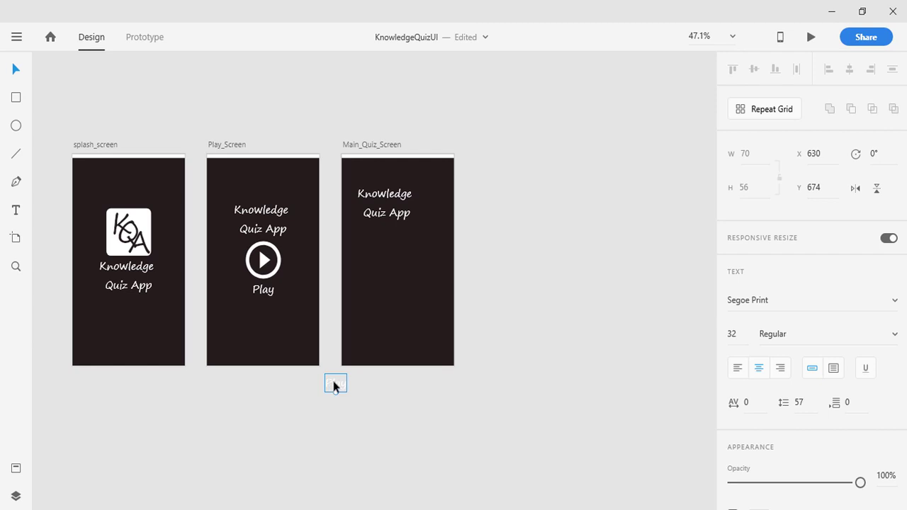
Step: Enlarge the Knowledge Quiz App title on Main_Quiz_Screen to size 46 and finally delete it from the artboard
click(392, 198)
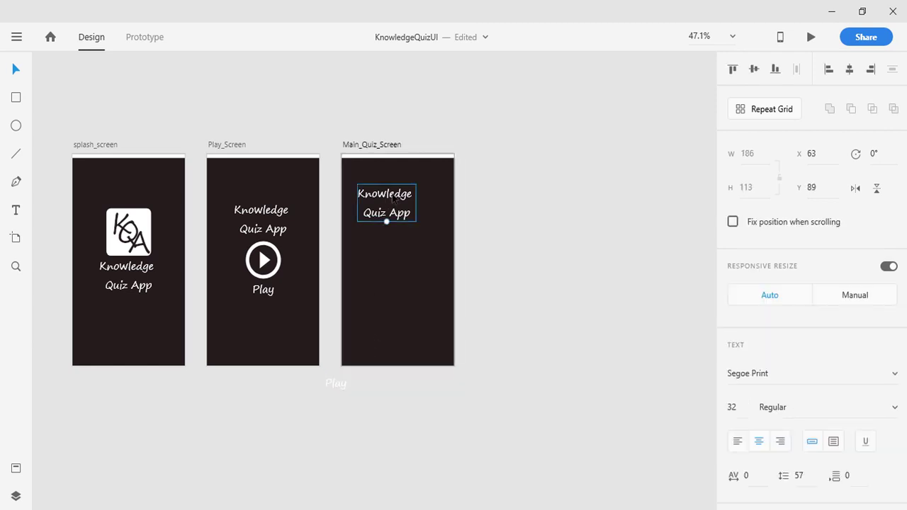
drag(394, 197, 397, 237)
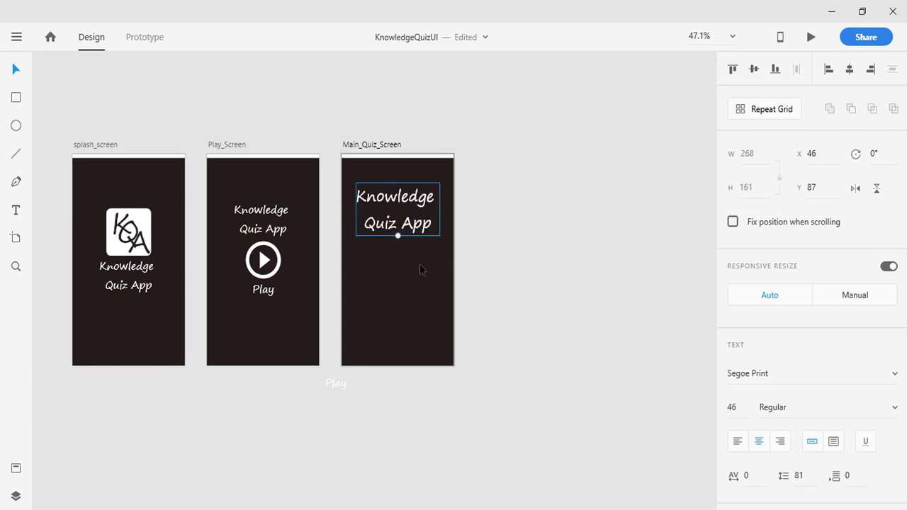
drag(403, 204, 398, 203)
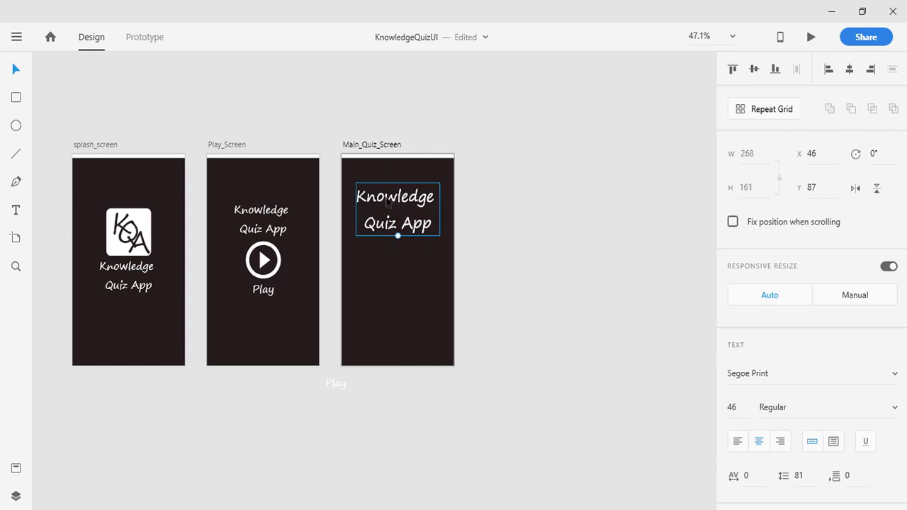
key(Delete)
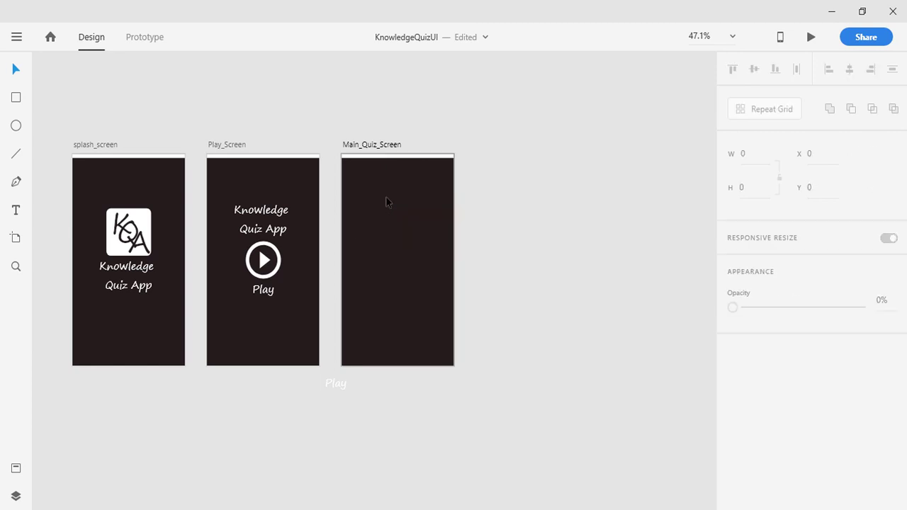
Step: Draw a rectangle about 299 wide and 242 high in the upper part of Main_Quiz_Screen
click(16, 100)
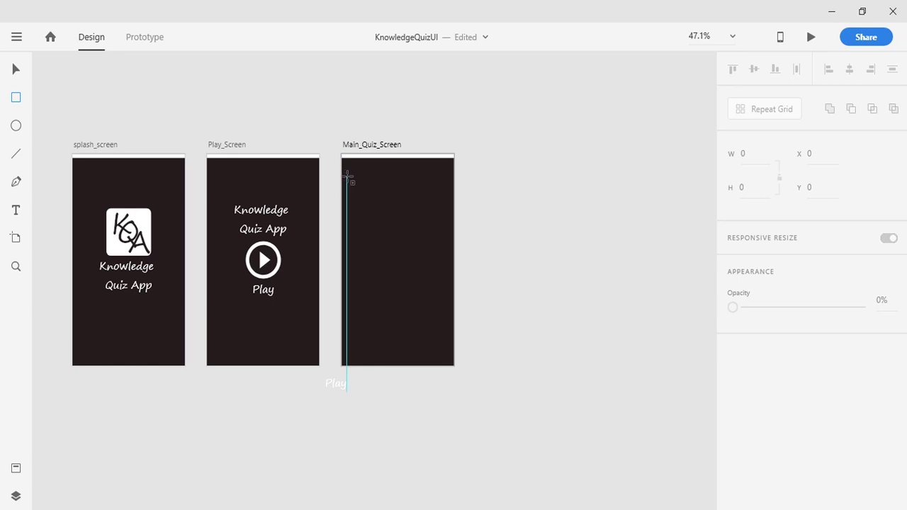
mouse_move(350, 175)
mouse_down()
mouse_move(424, 215)
mouse_move(446, 256)
mouse_up()
scroll(704, 429, down, 2)
Step: Turn off the rectangle's fill and set its border size to 3
scroll(815, 428, down, 3)
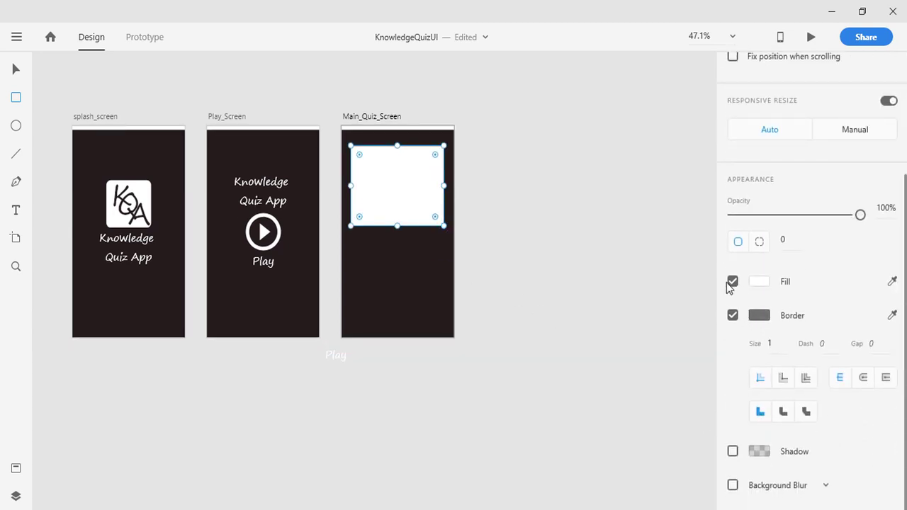
click(732, 282)
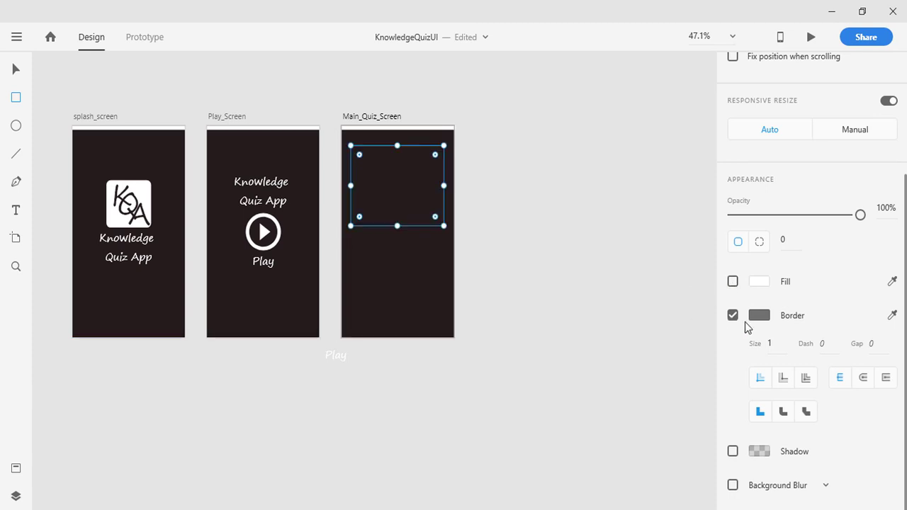
click(766, 343)
text(3)
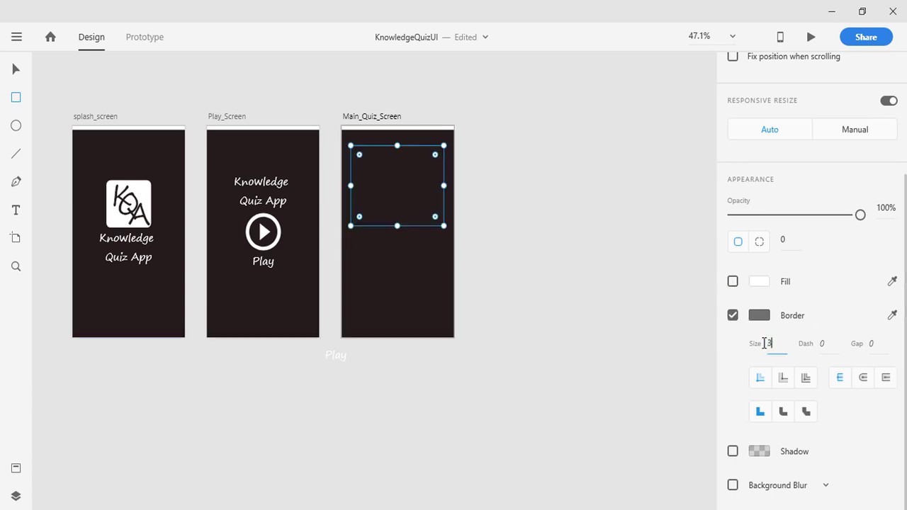
key(Return)
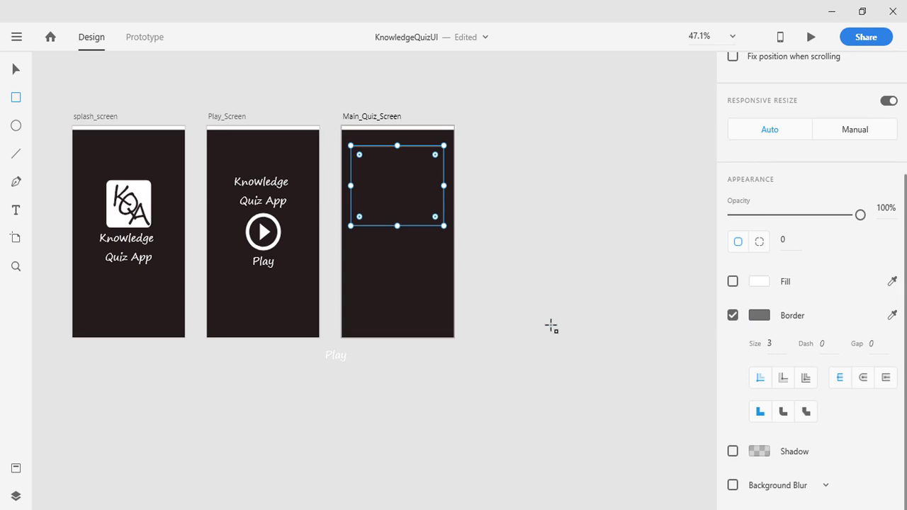
scroll(552, 327, up, 5)
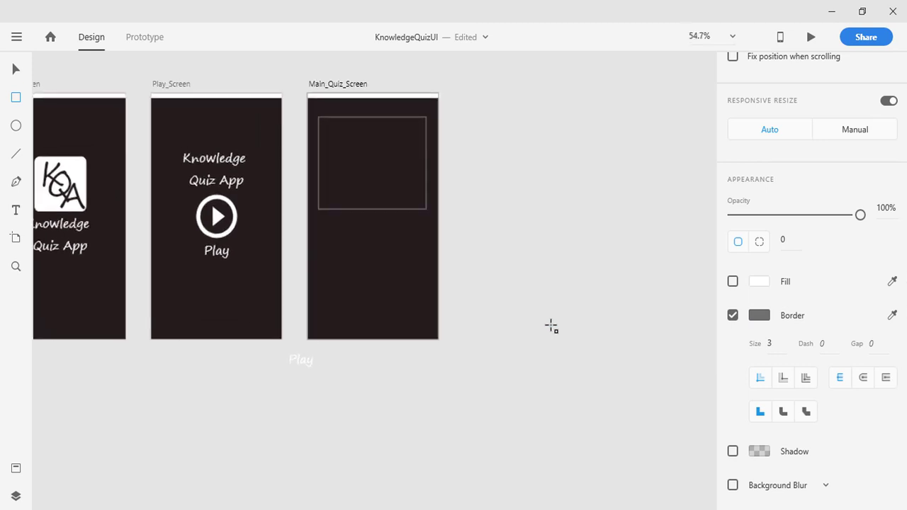
scroll(505, 254, up, 2)
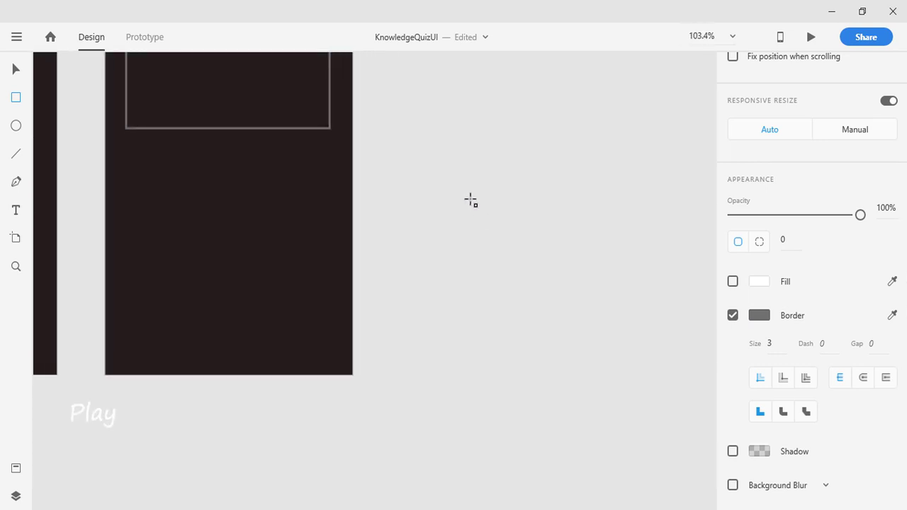
drag(470, 201, 547, 370)
scroll(547, 369, down, 2)
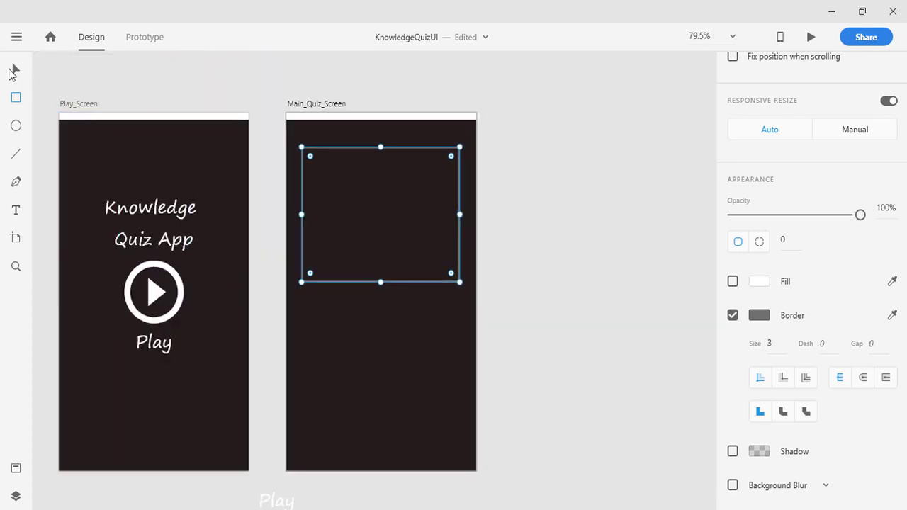
click(15, 69)
click(598, 216)
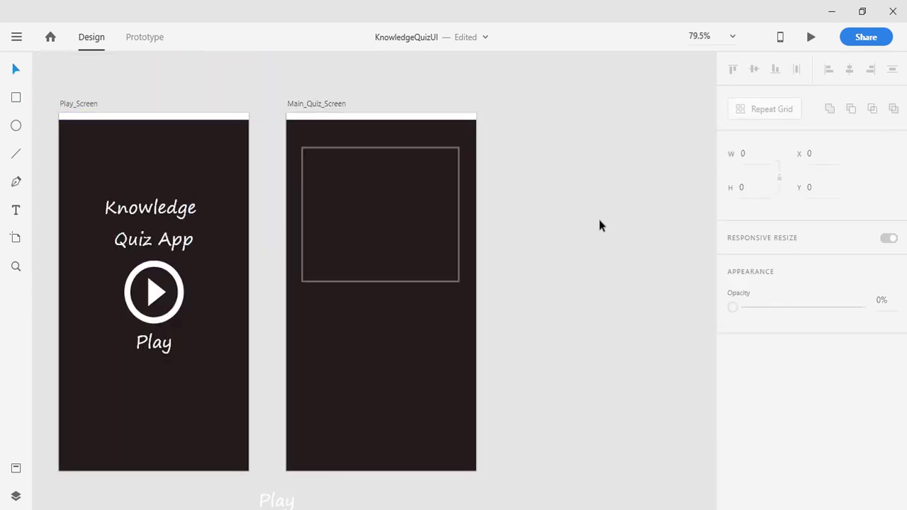
Step: Center the rectangle on Main_Quiz_Screen and move it up near the top edge, to about X 34, Y 51
click(461, 176)
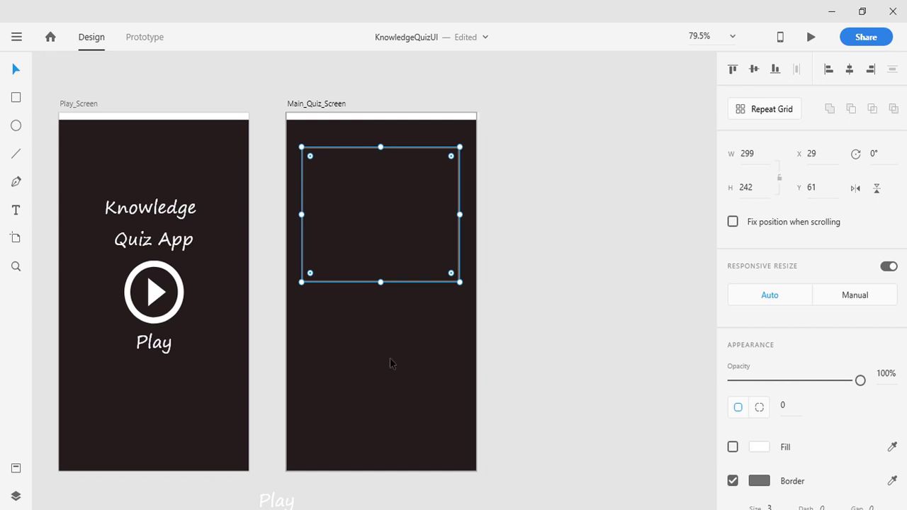
click(755, 71)
click(850, 71)
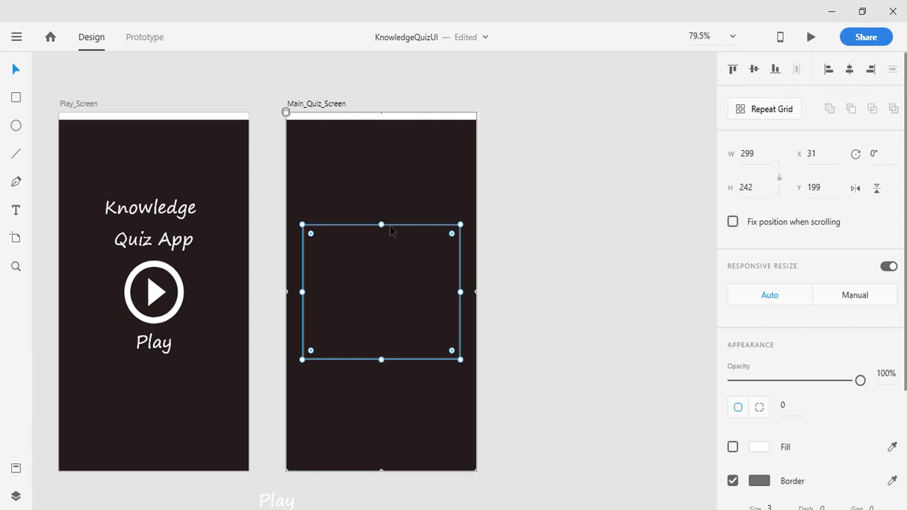
drag(389, 226, 394, 143)
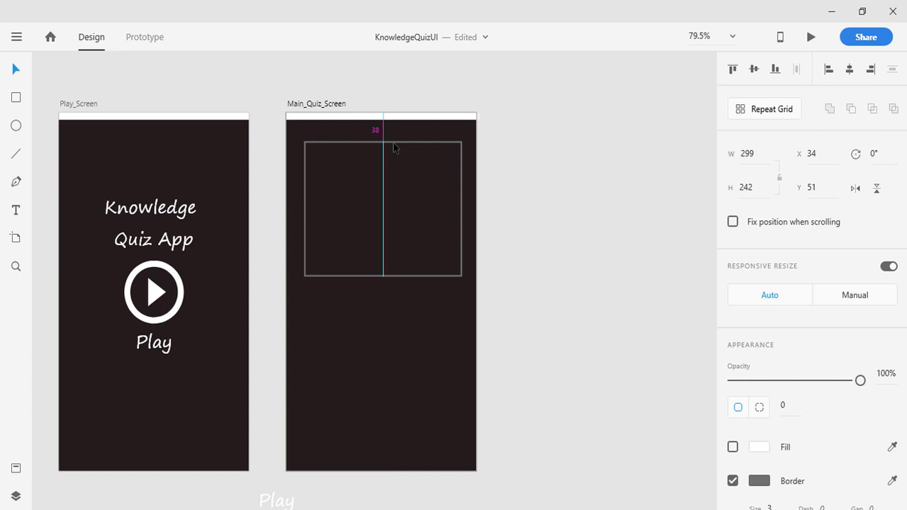
drag(393, 147, 393, 147)
click(483, 248)
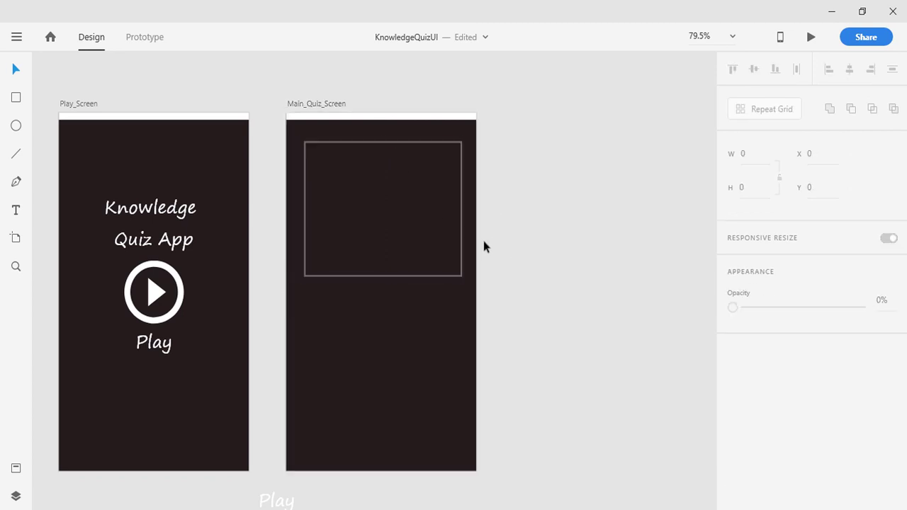
Step: Shorten the rectangle from its lower edge to a height of about 134
click(458, 230)
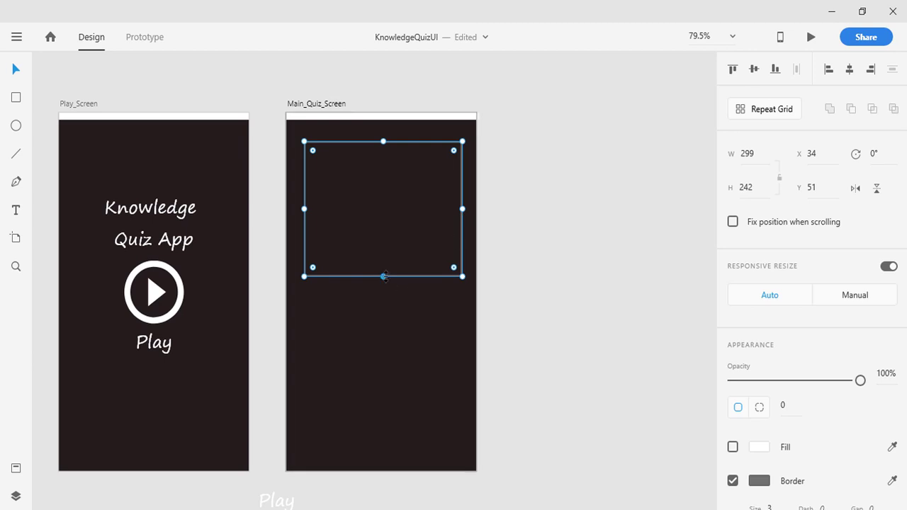
drag(383, 276, 388, 216)
click(546, 279)
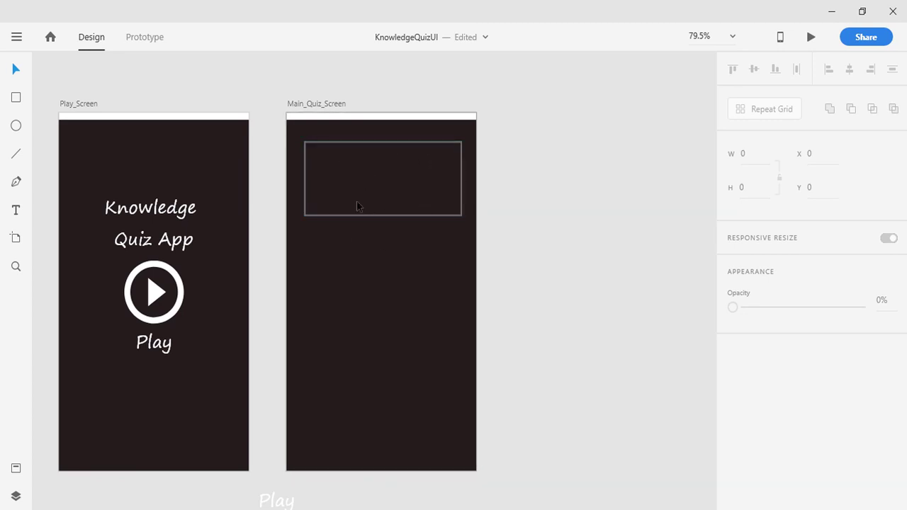
Step: Try a shadow on the rectangle and turn it off again
click(441, 141)
scroll(786, 472, down, 3)
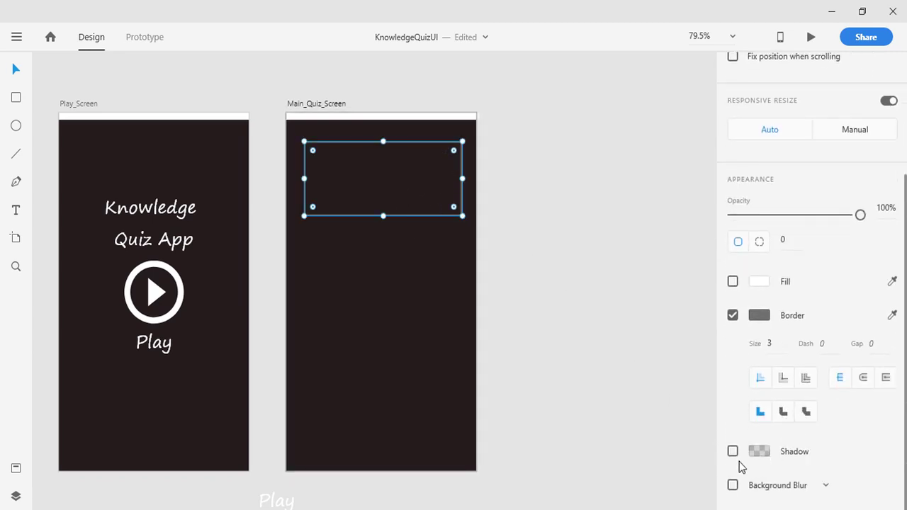
click(733, 453)
scroll(763, 474, down, 1)
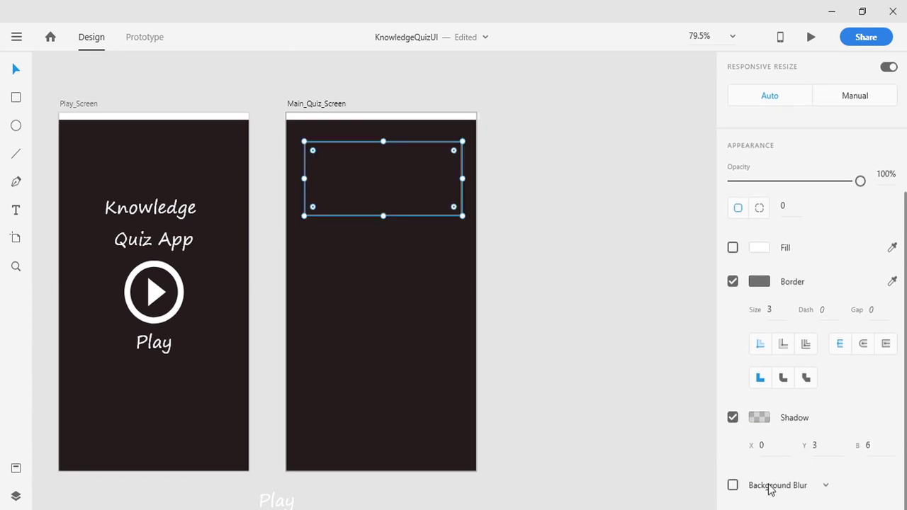
click(734, 418)
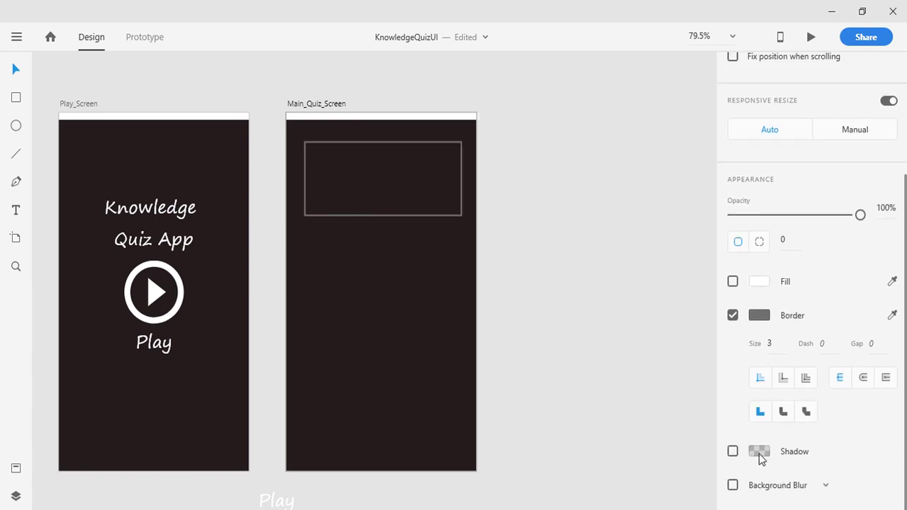
Step: Enable blur on the rectangle, switch it from Background Blur to Object Blur, and increase the blur amount
click(733, 485)
scroll(769, 473, down, 3)
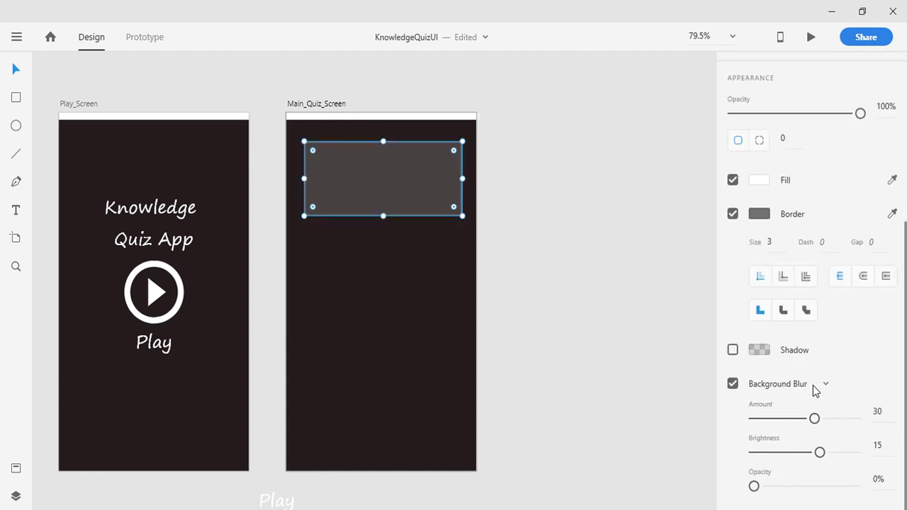
click(812, 386)
click(778, 435)
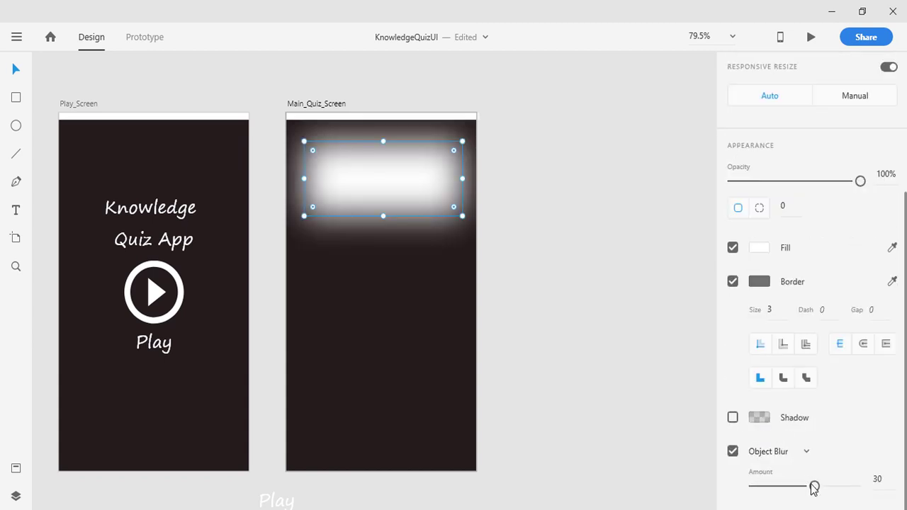
drag(814, 487, 850, 496)
click(708, 401)
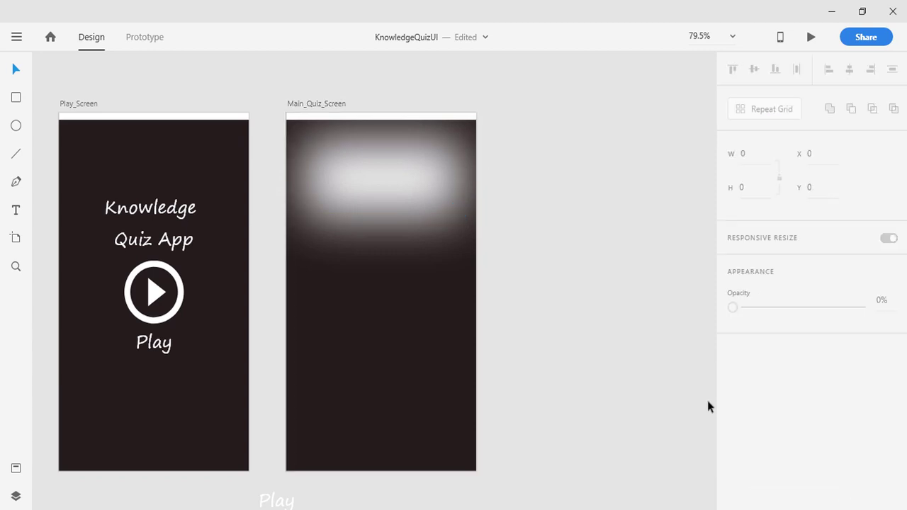
click(374, 190)
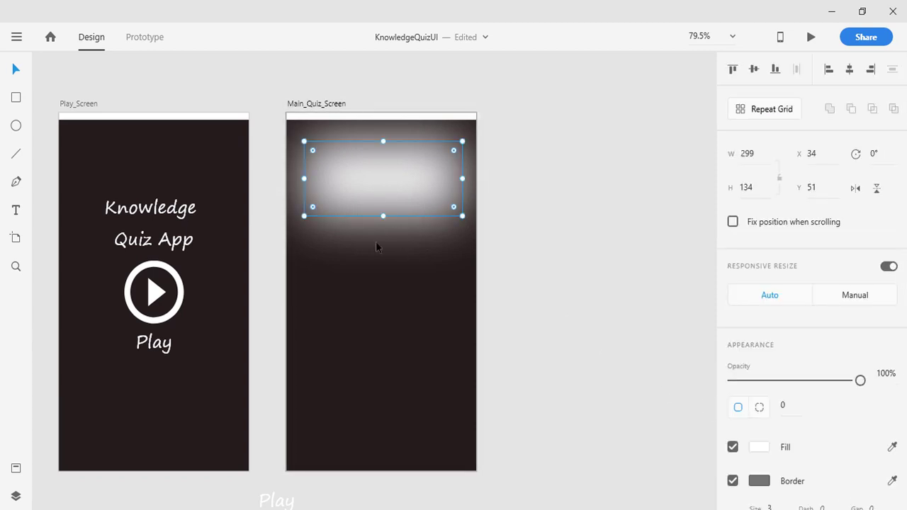
Step: Duplicate the blurred rectangle in place and turn off the copy's object blur and fill, leaving only its border
click(506, 264)
click(385, 182)
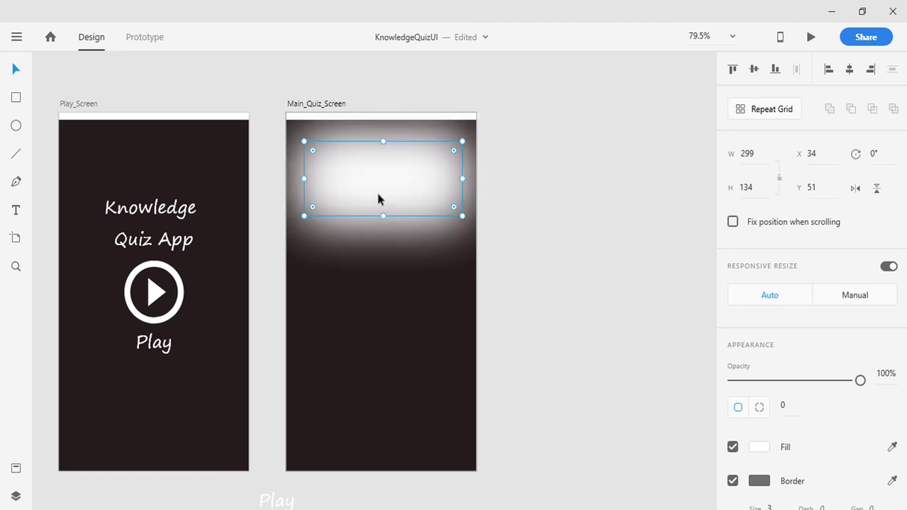
scroll(807, 411, down, 3)
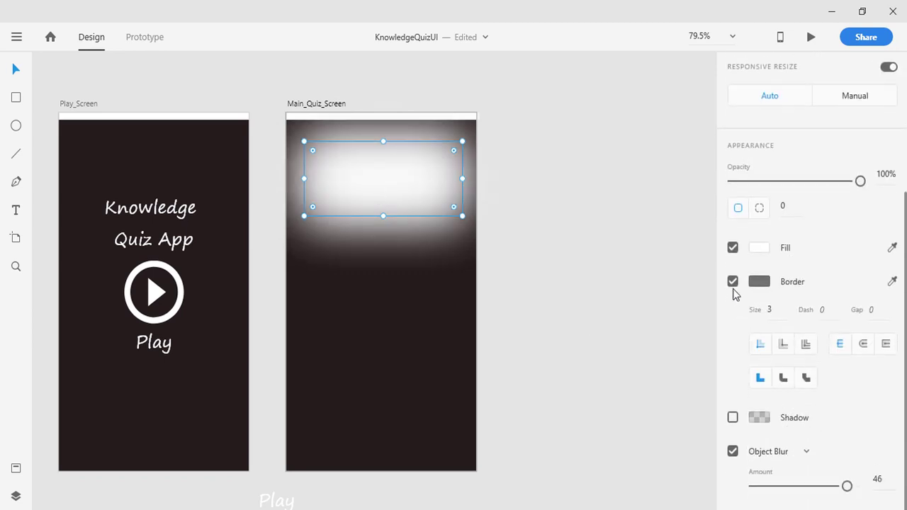
click(732, 451)
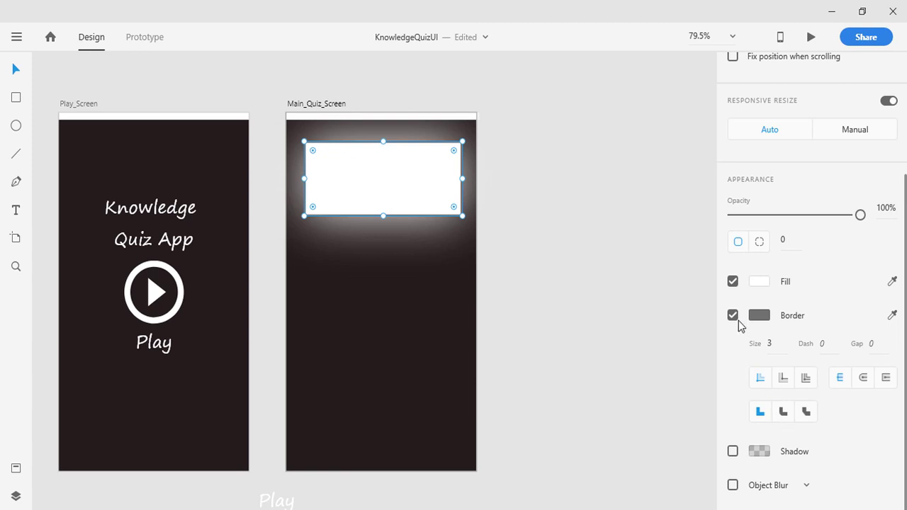
click(733, 282)
scroll(626, 340, up, 1)
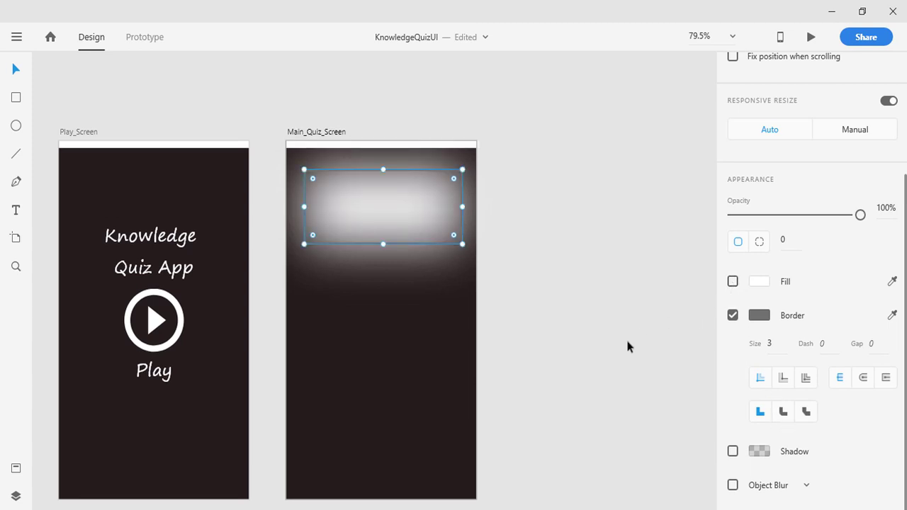
Step: Set the border colour of the blurred rectangle to the near-white #F9F9F9
click(546, 249)
click(459, 185)
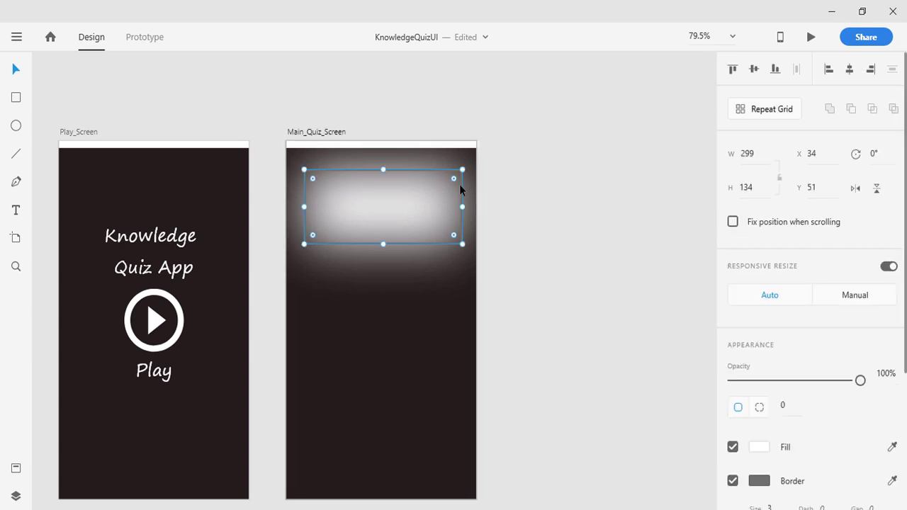
scroll(766, 340, down, 5)
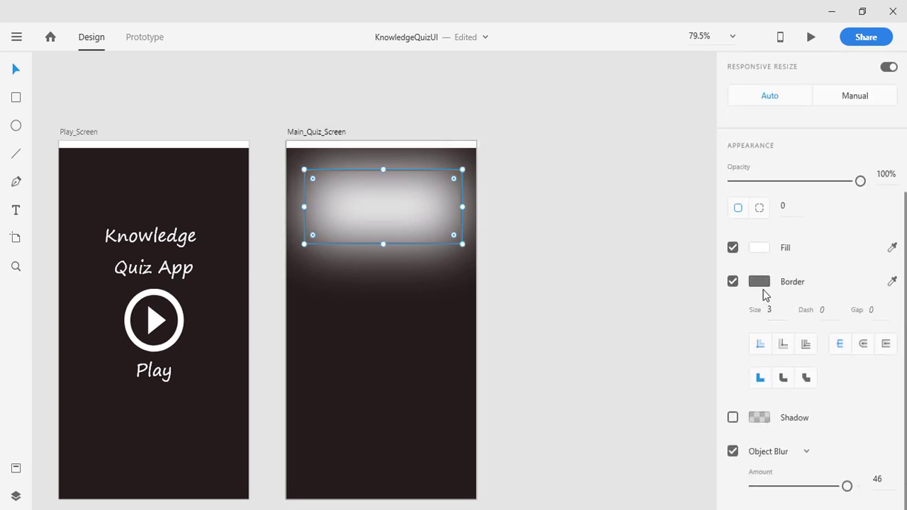
click(759, 283)
click(637, 243)
drag(622, 235, 558, 189)
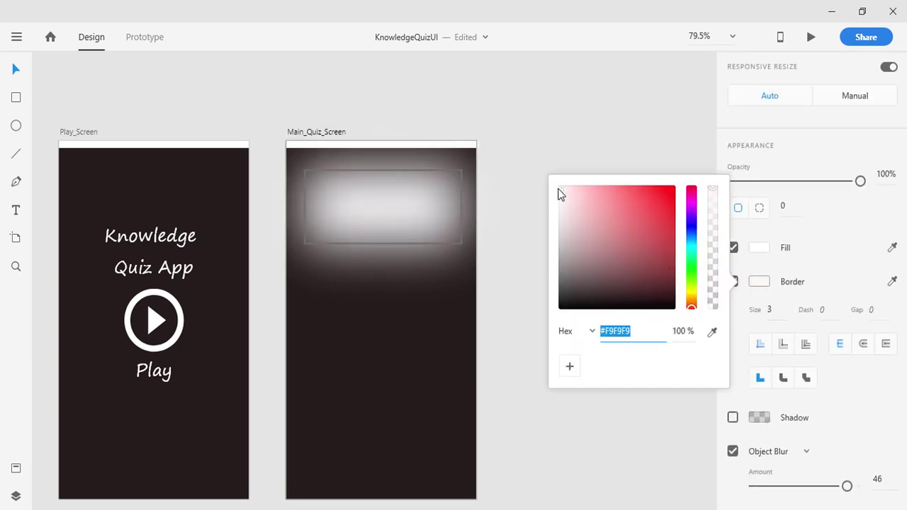
Step: Change the border colour of the unfilled rectangle copy to a dark brownish grey
click(508, 218)
click(464, 200)
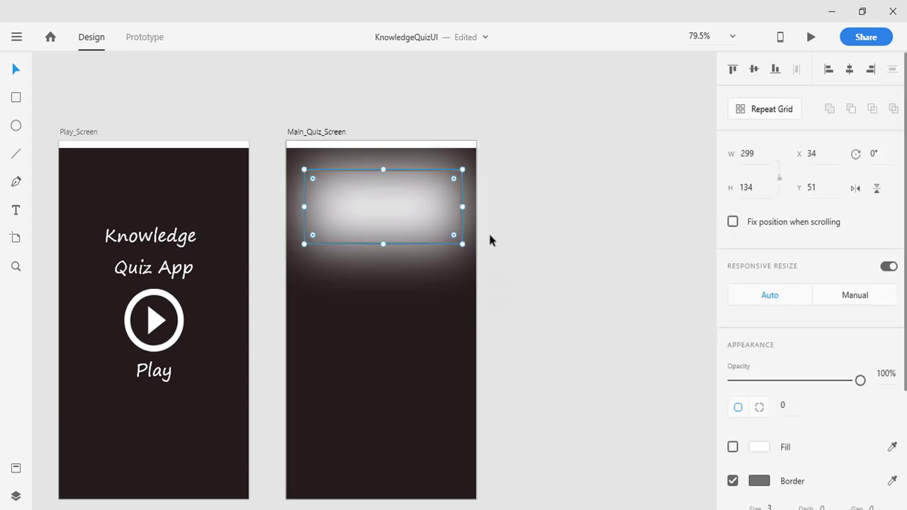
scroll(766, 457, down, 4)
mouse_move(659, 309)
mouse_down()
mouse_move(548, 245)
mouse_move(568, 318)
mouse_move(582, 327)
mouse_move(590, 315)
mouse_move(582, 352)
mouse_move(568, 332)
mouse_up()
click(546, 211)
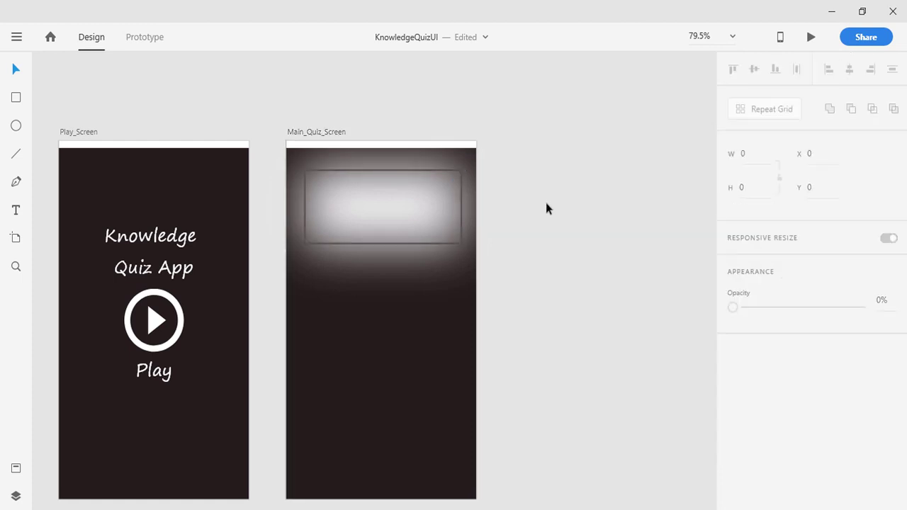
Step: Open the layer list of Main_Quiz_Screen and check which layers are the stacked rectangles
click(460, 195)
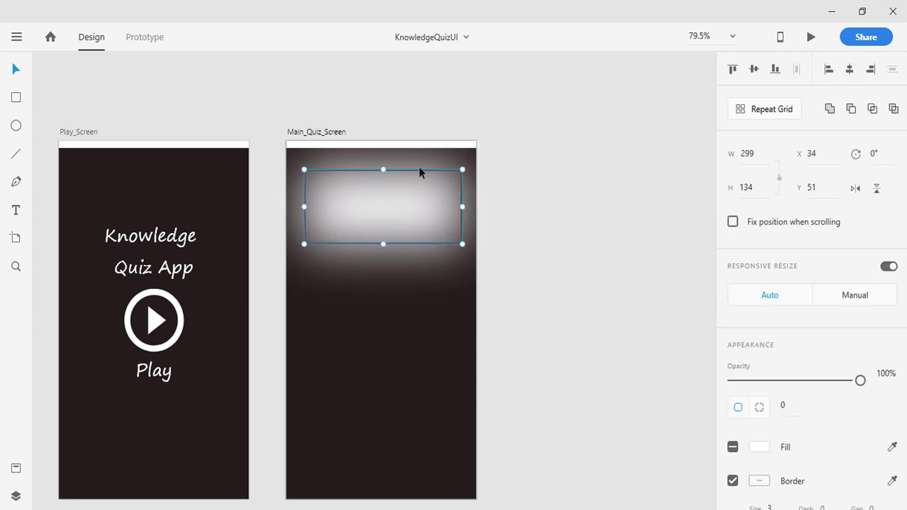
key(Escape)
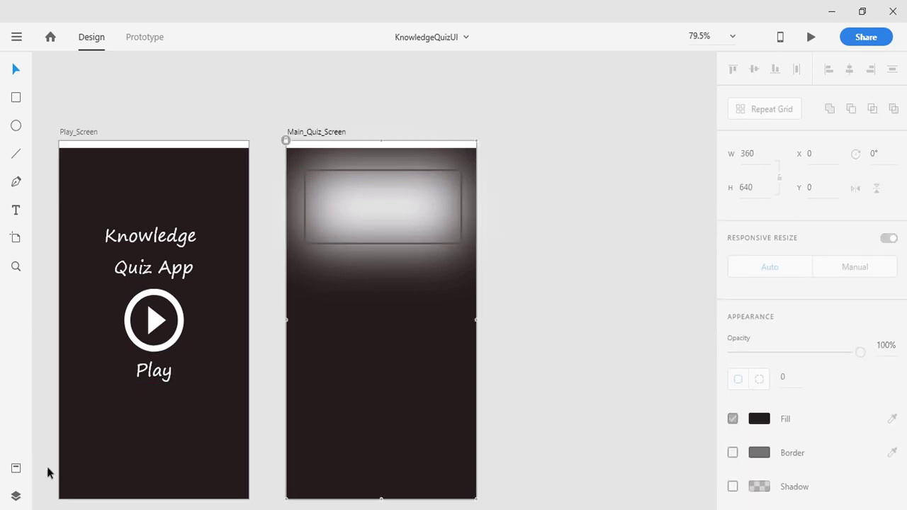
click(16, 496)
click(85, 168)
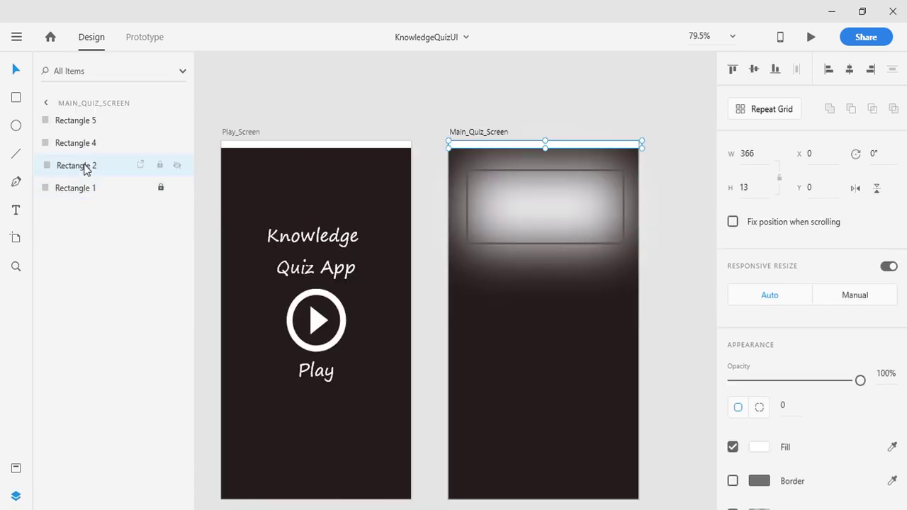
click(86, 144)
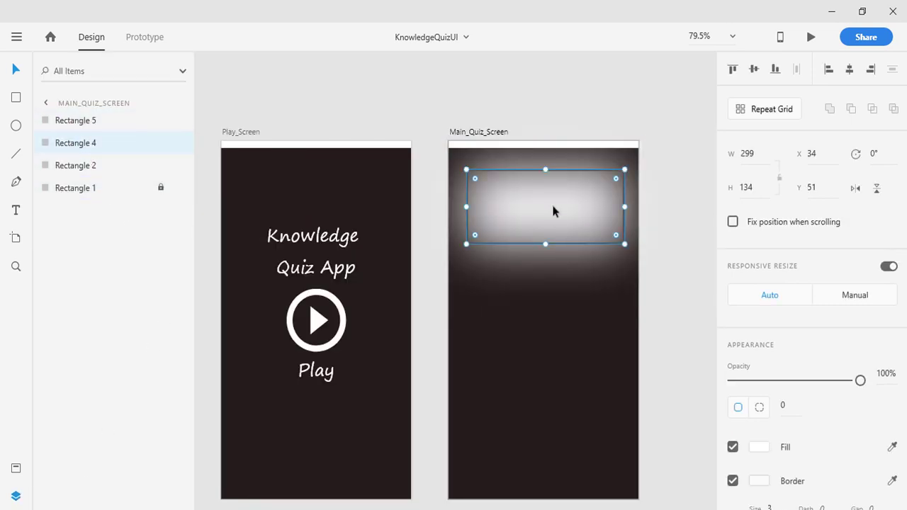
Step: Move the outline rectangle down to about Y 61 and center it horizontally on the artboard
click(521, 256)
click(467, 202)
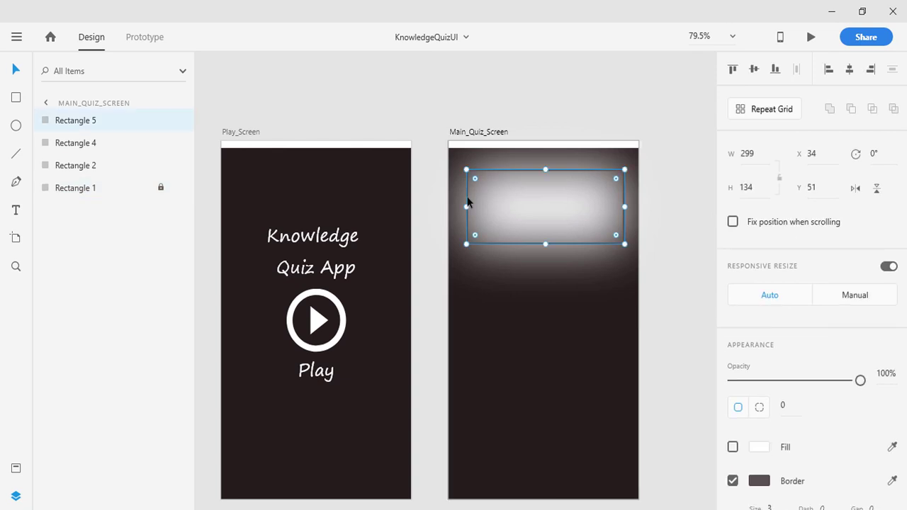
drag(467, 202, 494, 205)
click(461, 191)
click(466, 189)
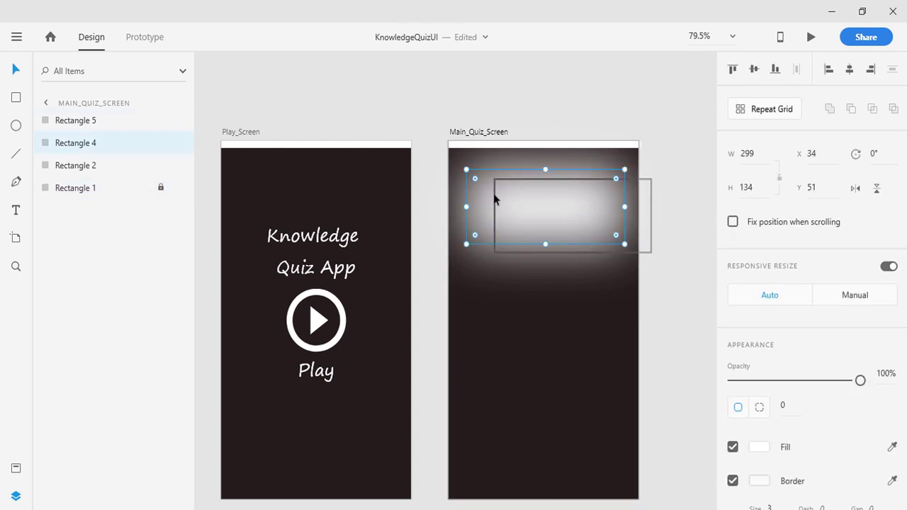
click(494, 199)
drag(494, 199, 481, 196)
click(849, 69)
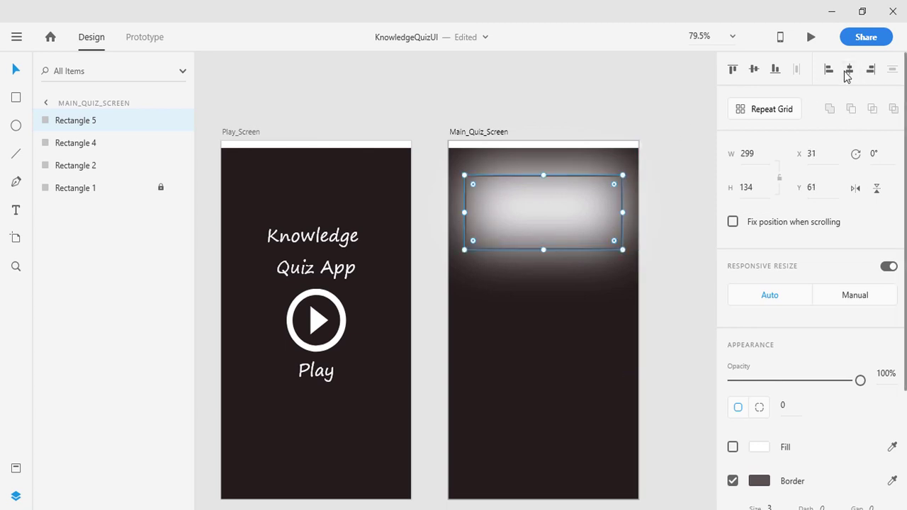
Step: Align the outline and blurred rectangles to each other's vertical middle and group them
click(663, 183)
click(619, 184)
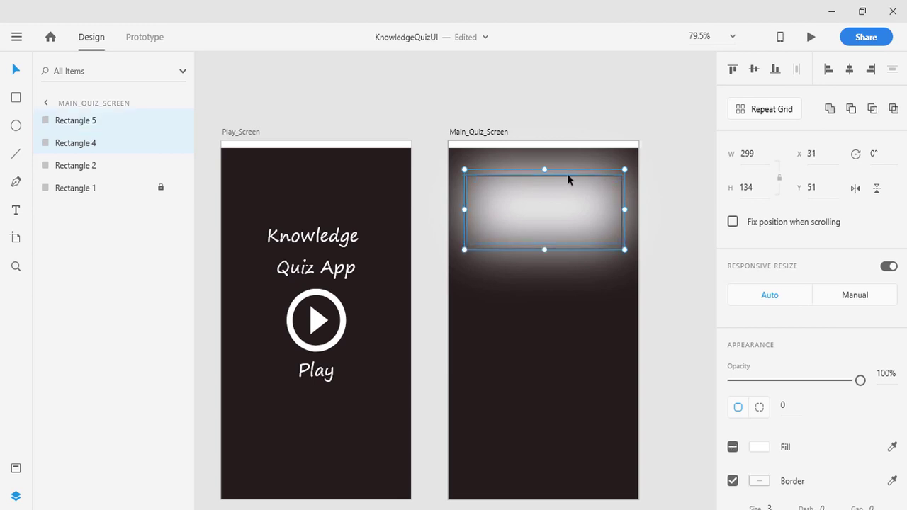
click(754, 69)
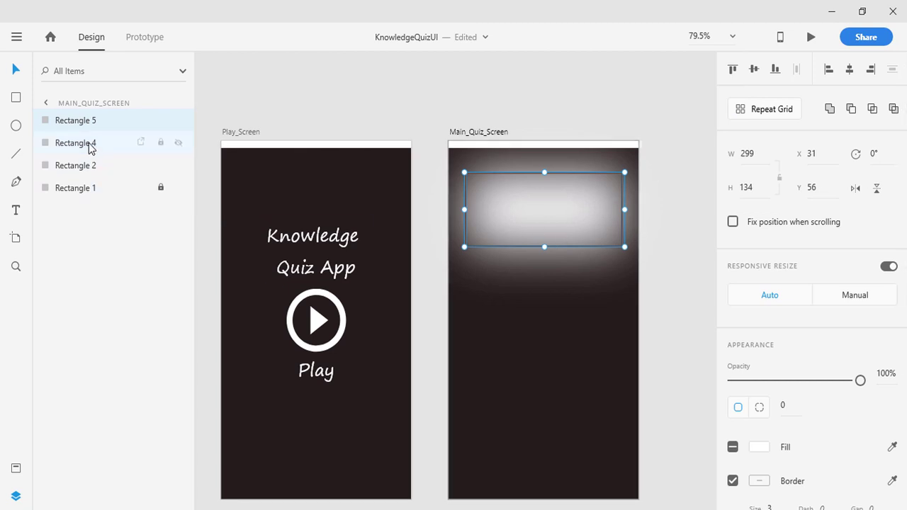
key(ctrl+g)
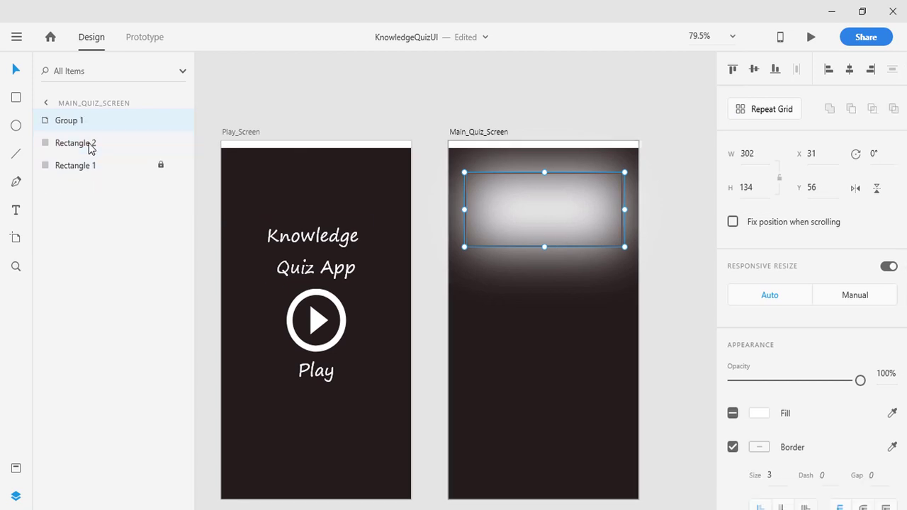
Step: Rename the group of the two rectangles as question_container
double_click(79, 122)
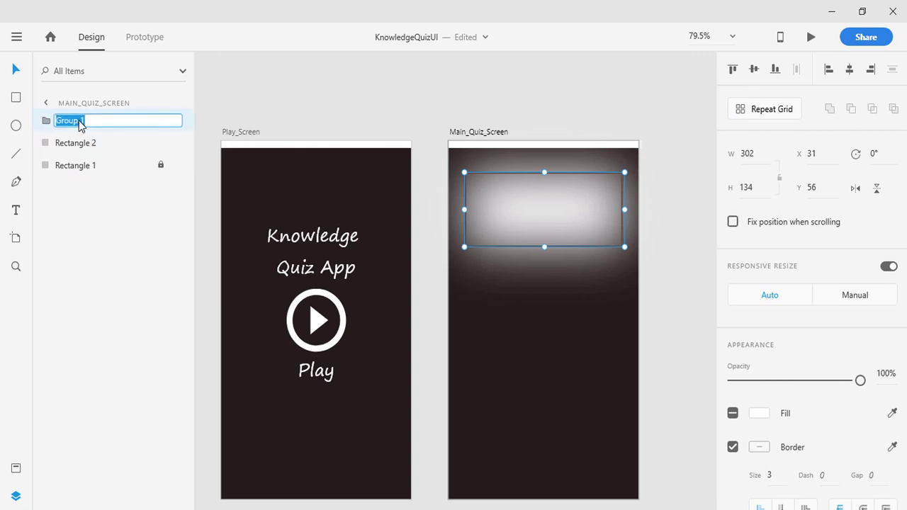
text(qu)
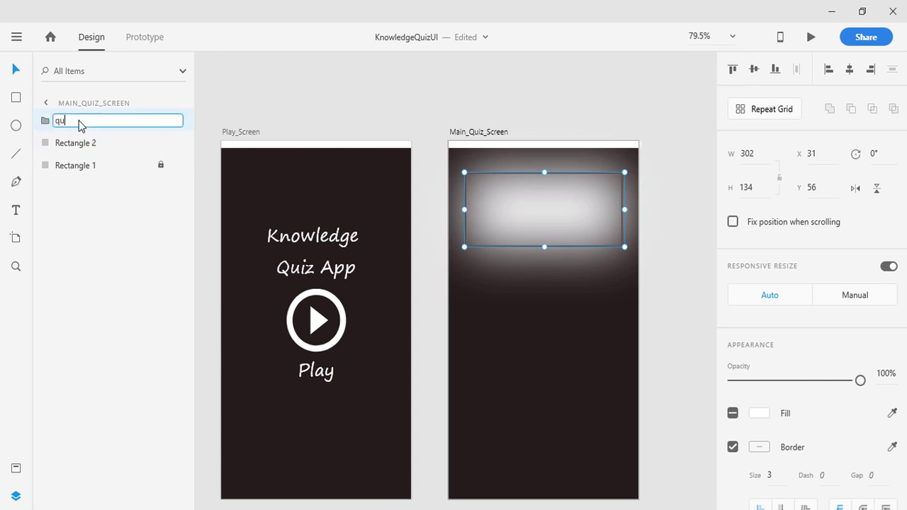
text(estion_container)
key(Return)
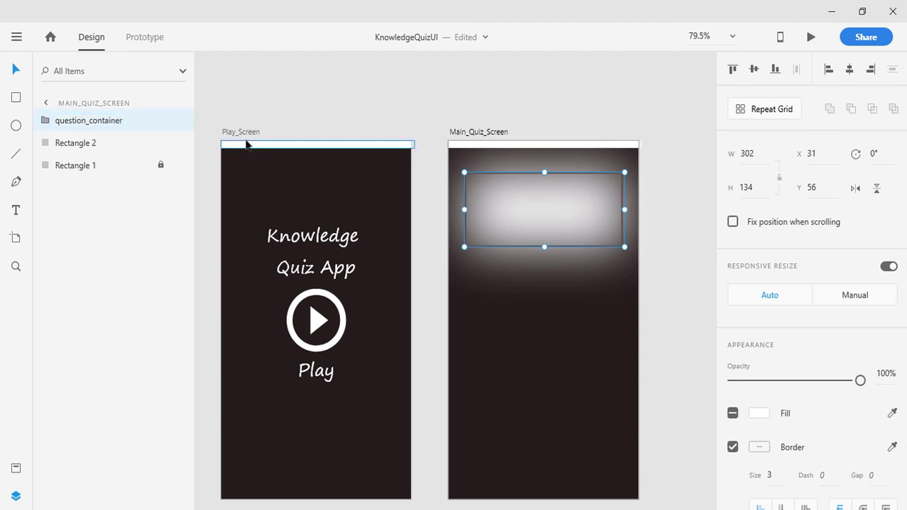
Step: Draw a rectangle about 288 by 54 below the question container, at about X 40, Y 266, and remove its fill
click(628, 203)
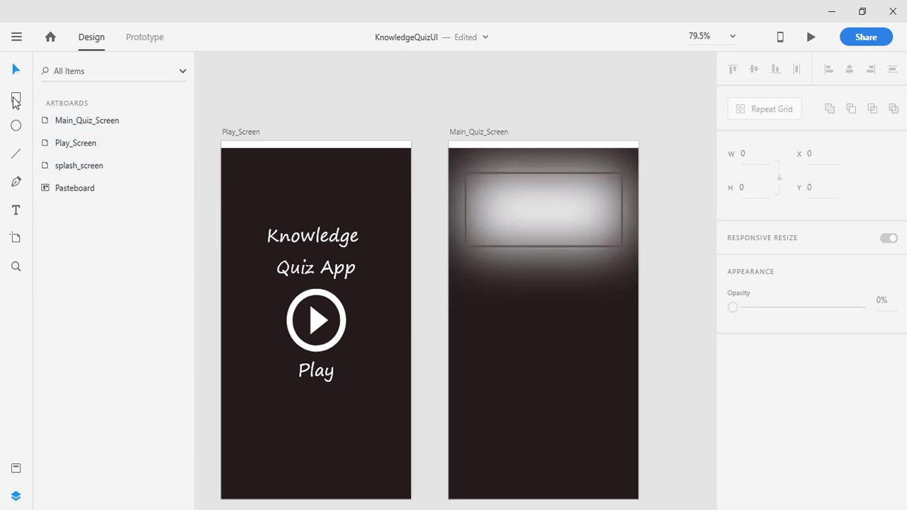
mouse_move(469, 289)
mouse_down()
mouse_move(542, 330)
mouse_move(603, 336)
mouse_move(624, 313)
mouse_move(622, 320)
mouse_up()
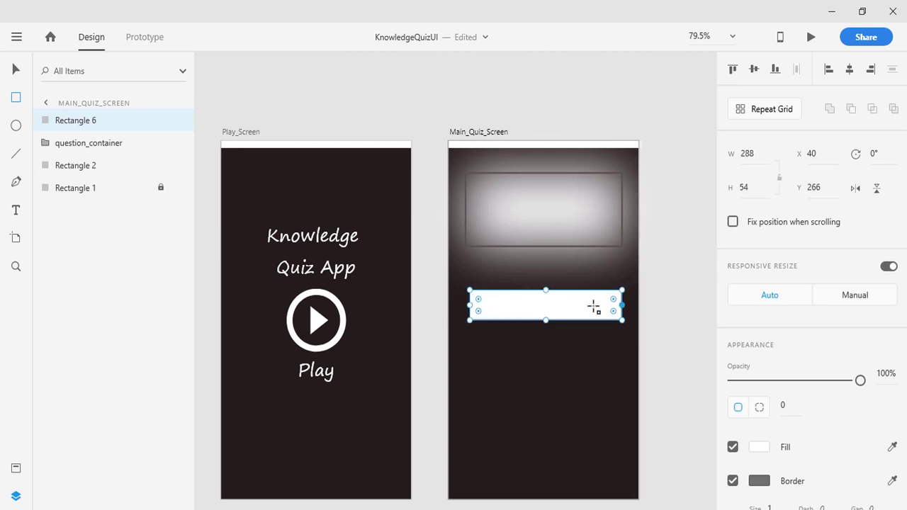
scroll(744, 411, down, 3)
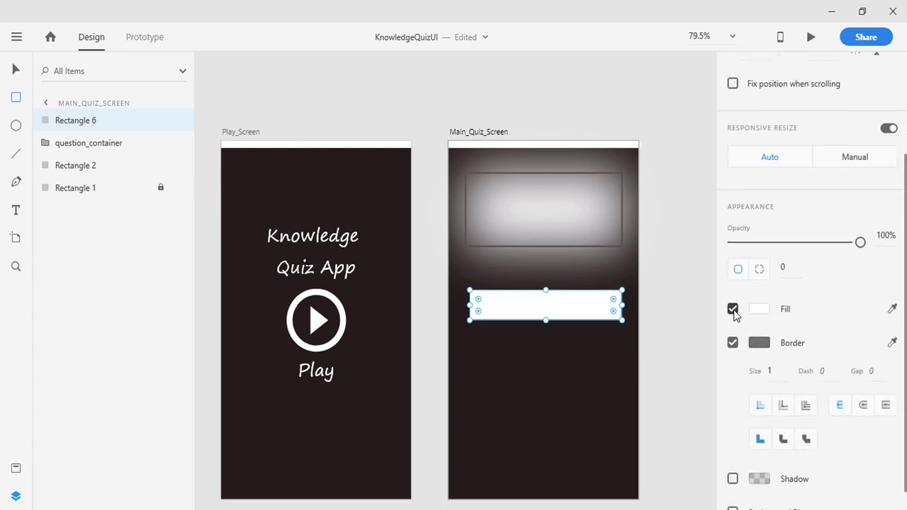
click(732, 310)
drag(780, 367, 760, 367)
text(3)
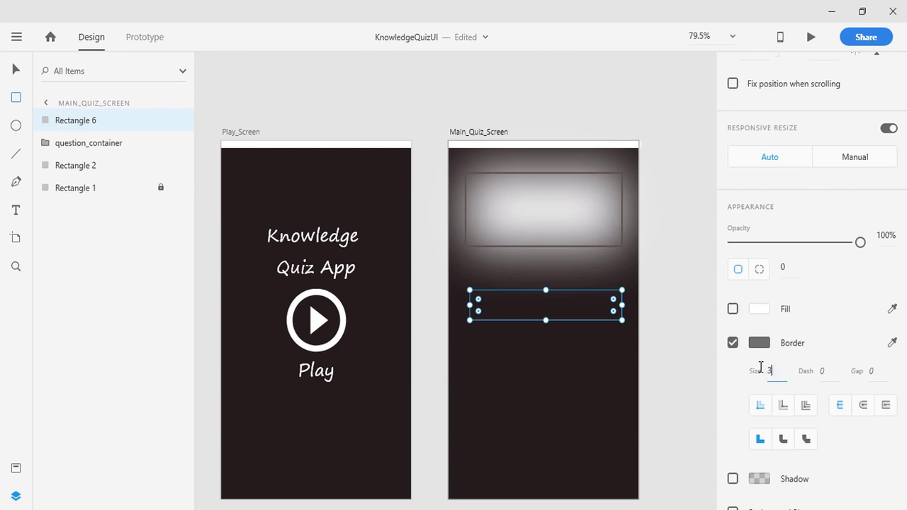
text(3)
key(Return)
key(Delete)
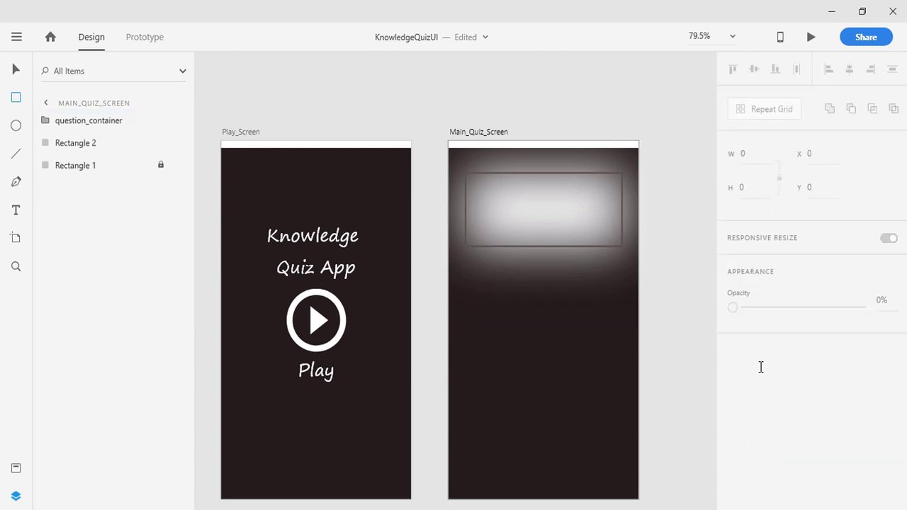
key(ctrl+z)
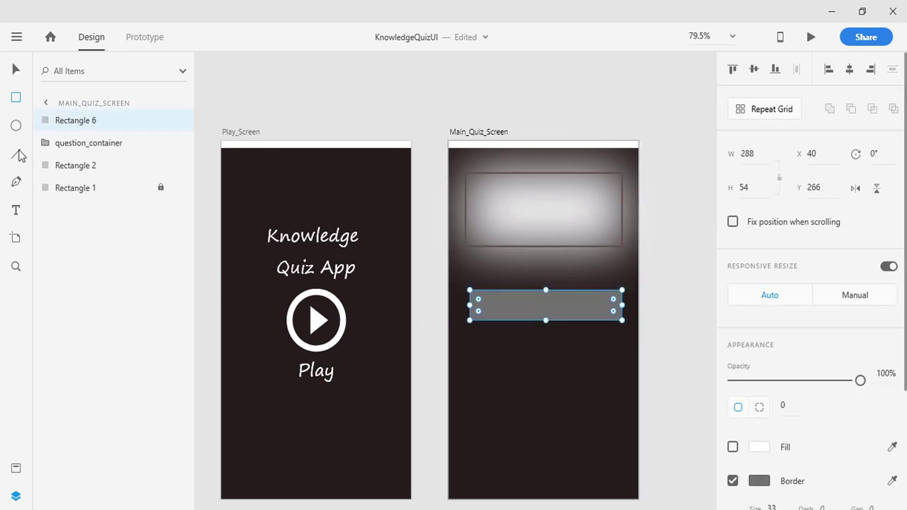
Step: Set the border size of the unfilled rectangle below the question container to 3
click(16, 70)
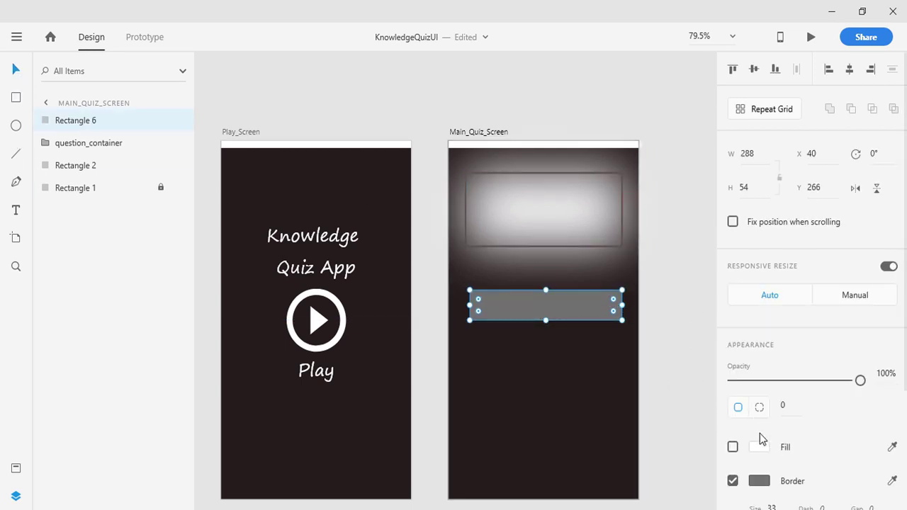
scroll(749, 430, down, 3)
click(785, 343)
click(785, 343)
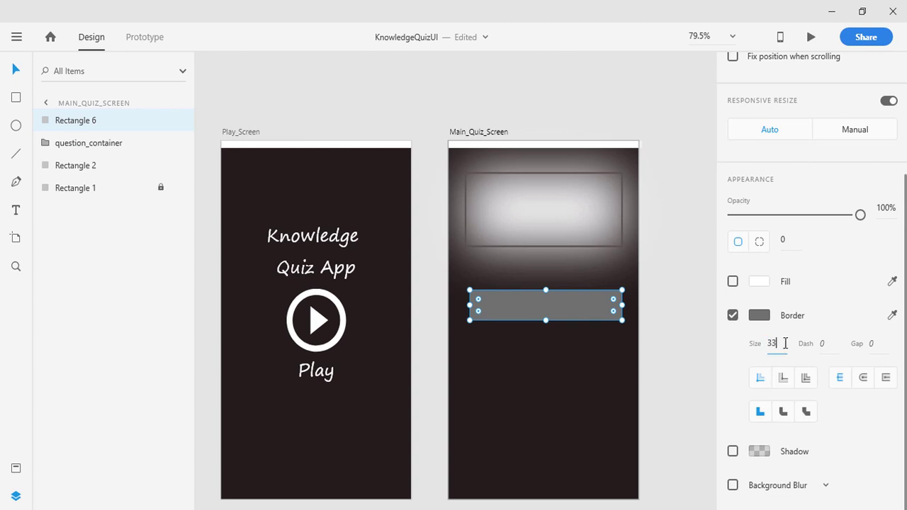
key(Return)
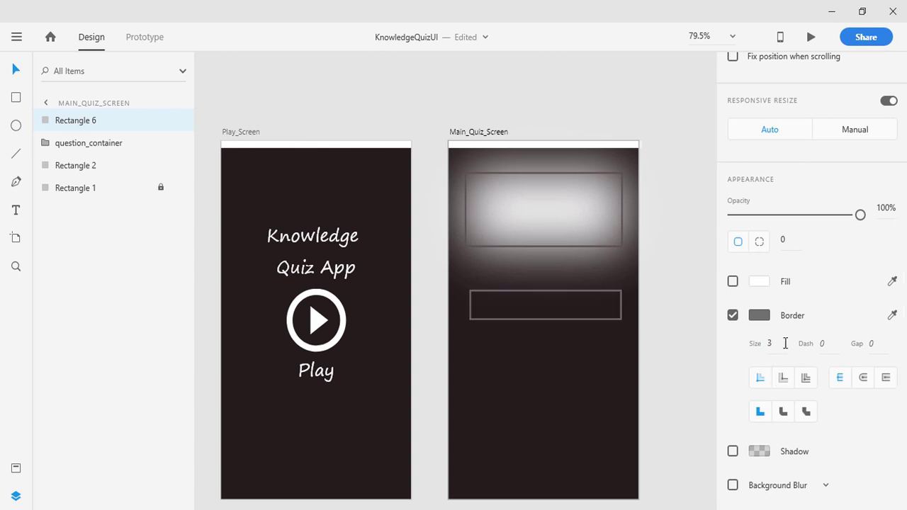
click(674, 348)
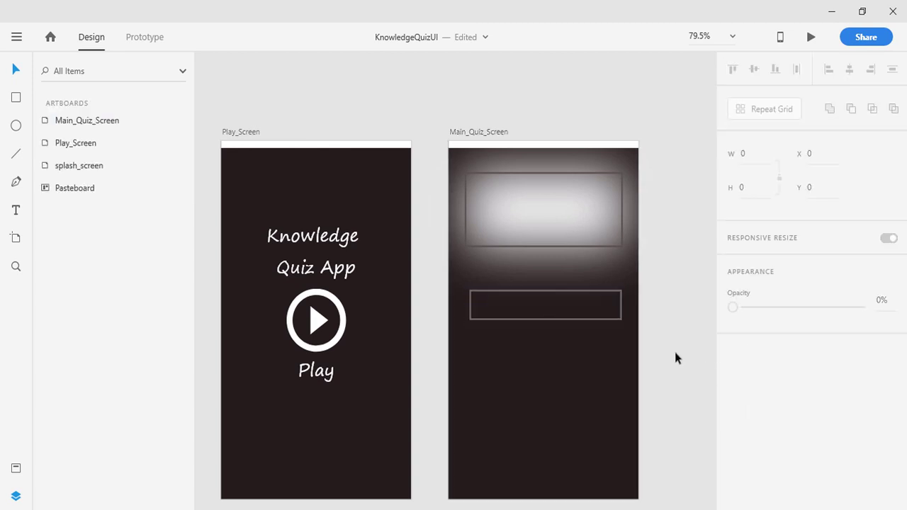
Step: Center the outlined rectangle below the question container horizontally on the Main_Quiz_Screen artboard
click(582, 295)
scroll(674, 347, up, 2)
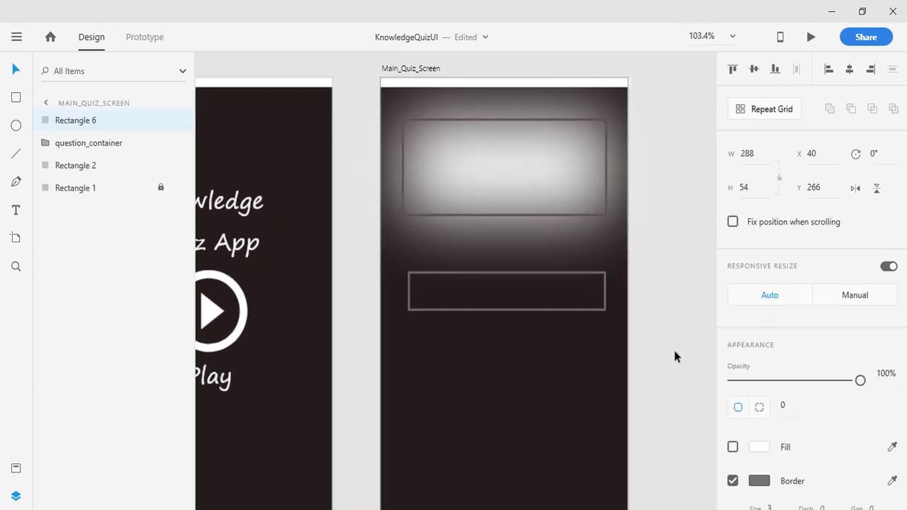
click(701, 366)
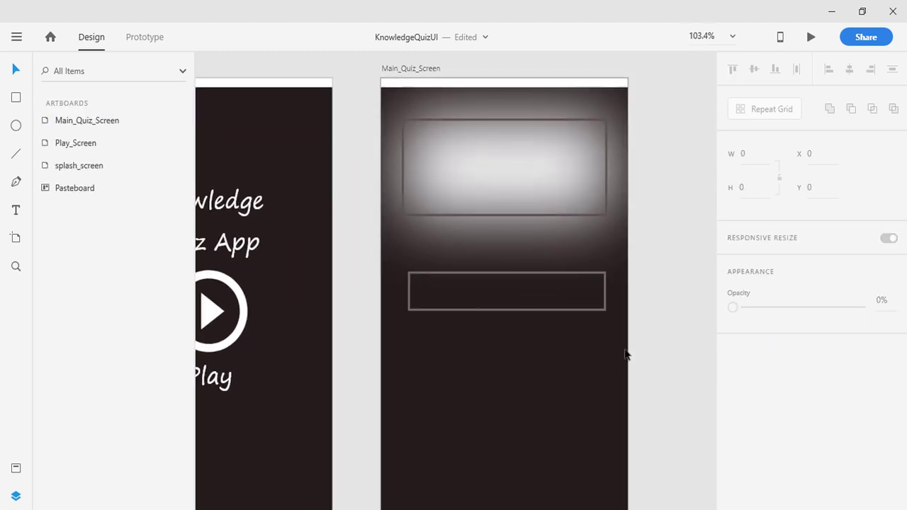
click(512, 277)
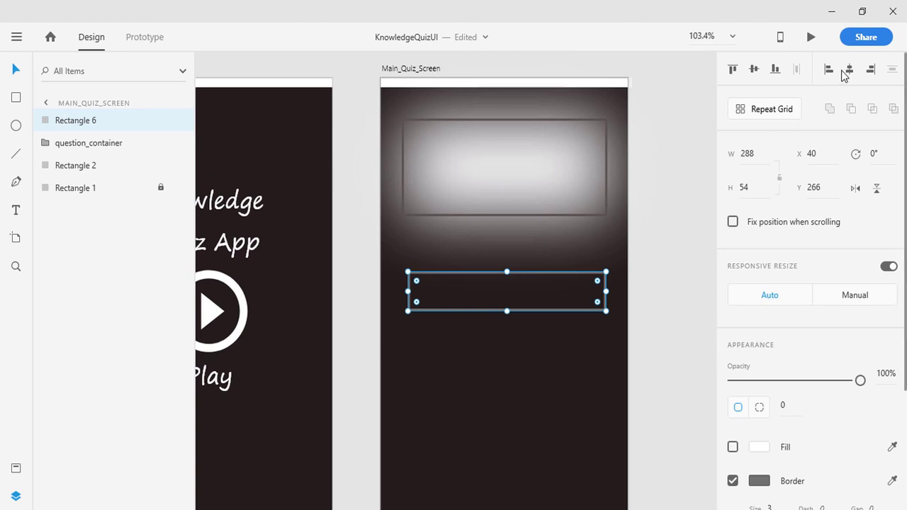
click(655, 278)
Step: Duplicate the outlined rectangle and place the copy directly below it, at about Y 340 with the same X
scroll(614, 300, down, 2)
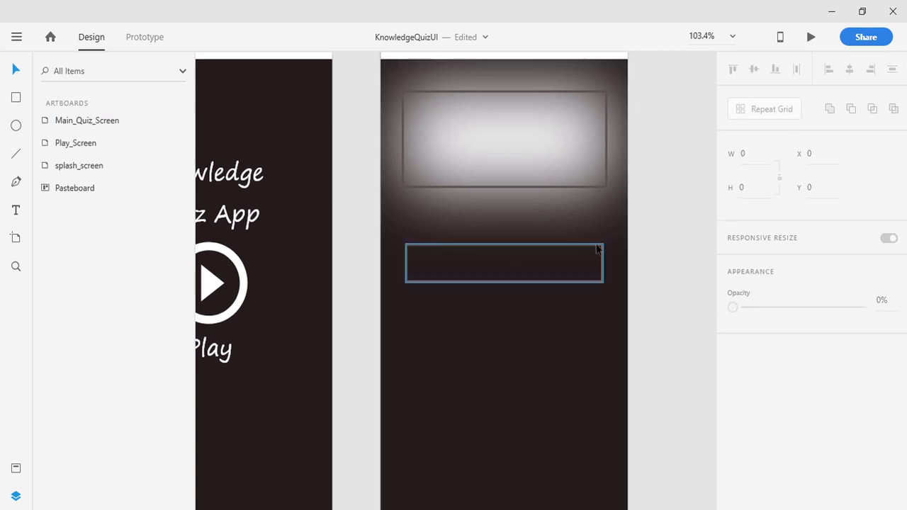
click(571, 219)
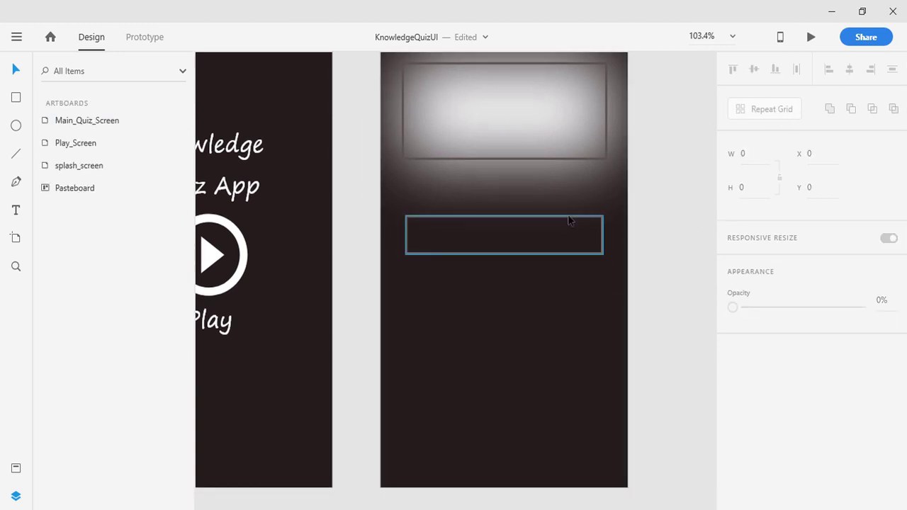
key(ctrl+d)
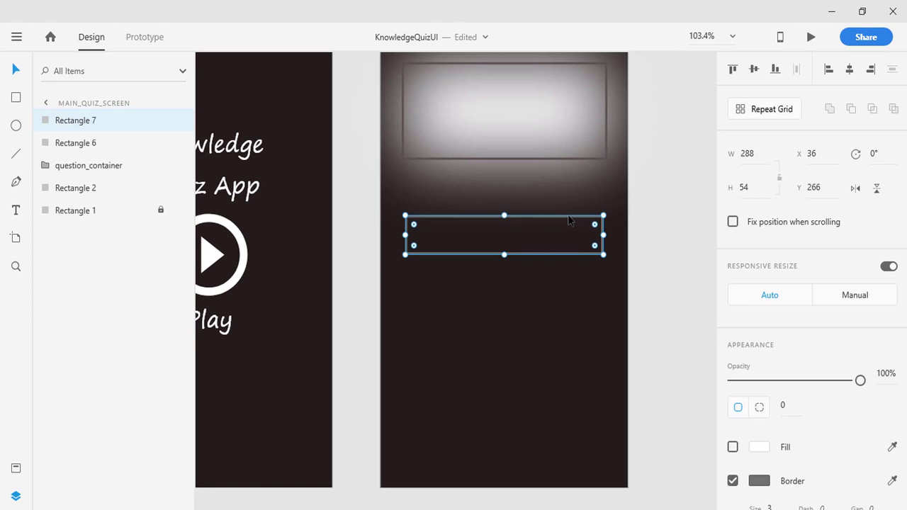
drag(569, 220, 575, 273)
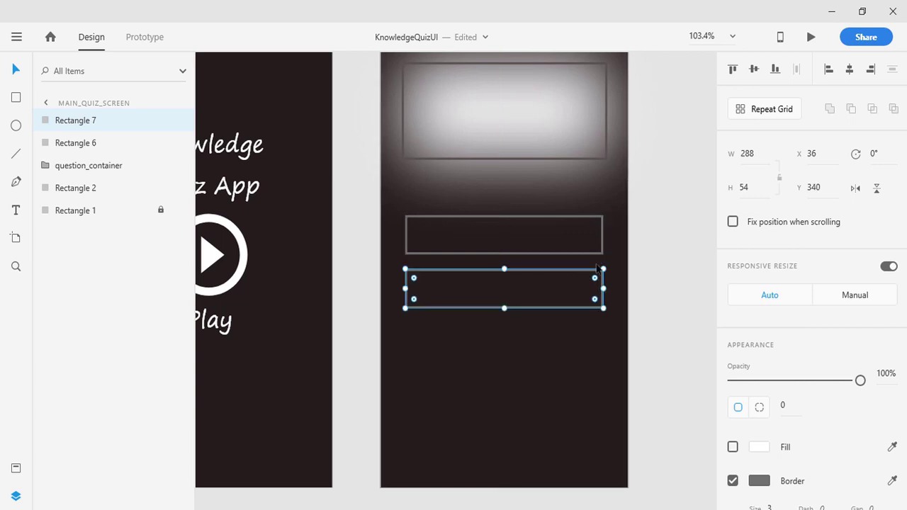
click(661, 294)
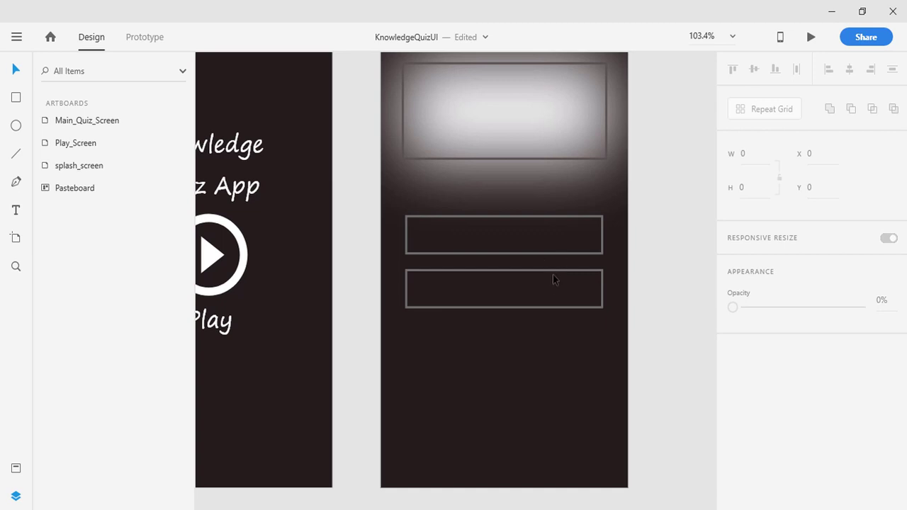
Step: Duplicate both outlined rectangles together and place the copies below them with matching spacing, the lowest at about Y 488
click(493, 222)
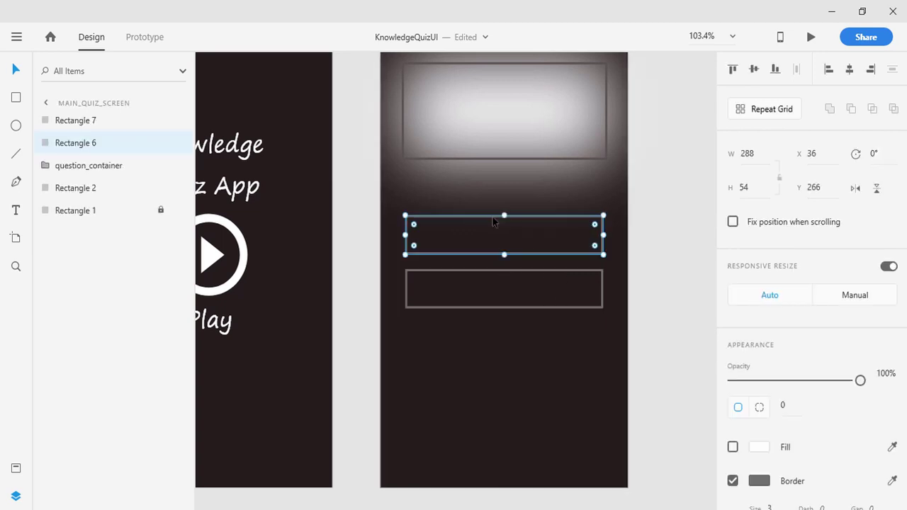
click(494, 280)
shift+click(458, 256)
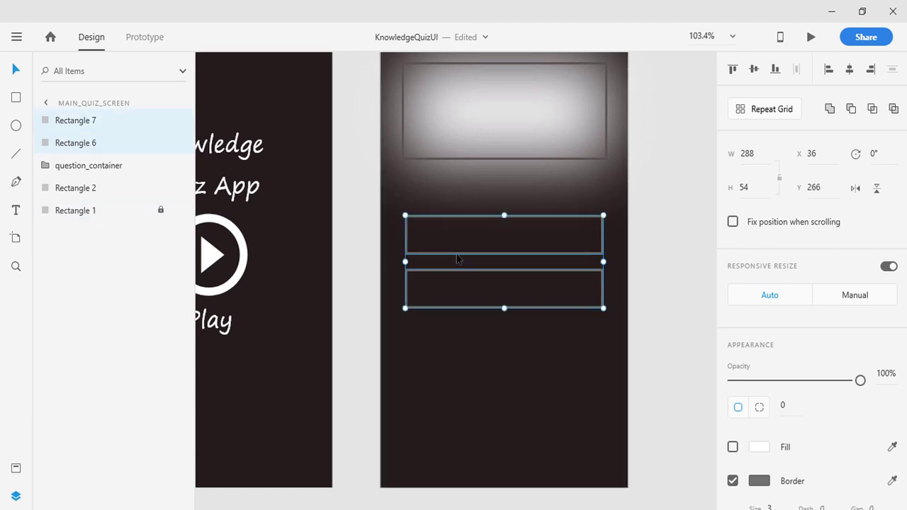
key(ctrl+d)
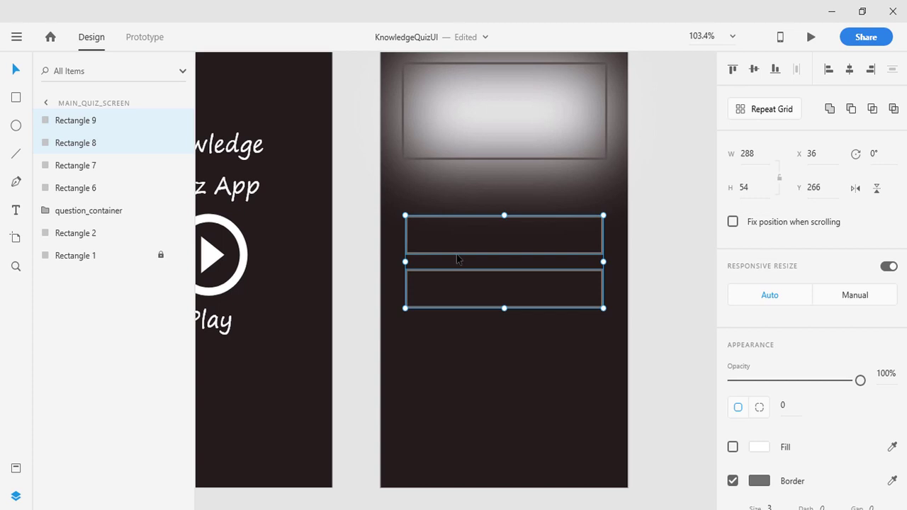
drag(457, 259, 456, 365)
click(639, 301)
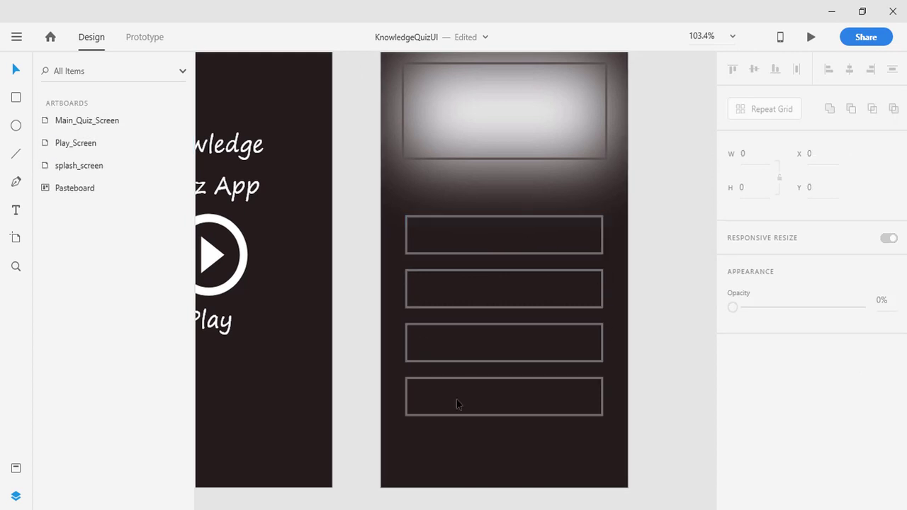
Step: Duplicate the lowest outlined rectangle to the artboard's bottom edge at Y 586 and stretch it to the full 360 width
scroll(560, 387, down, 2)
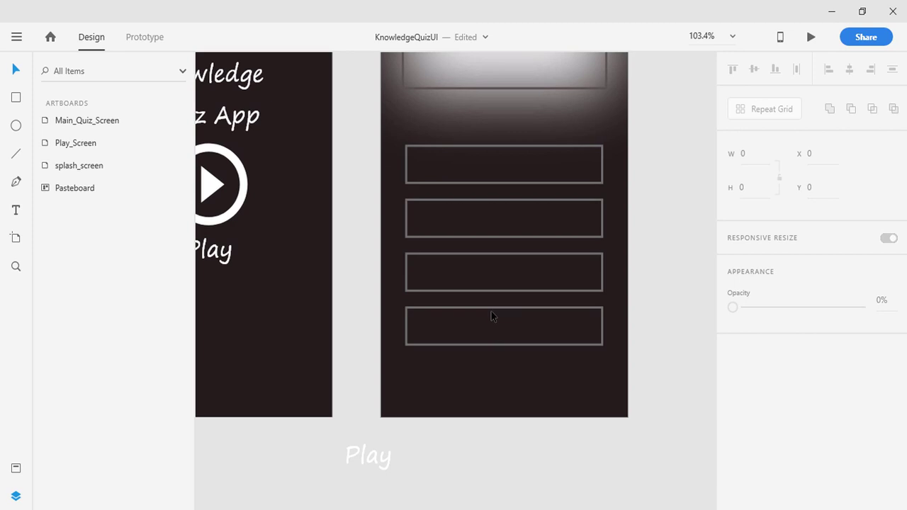
click(494, 313)
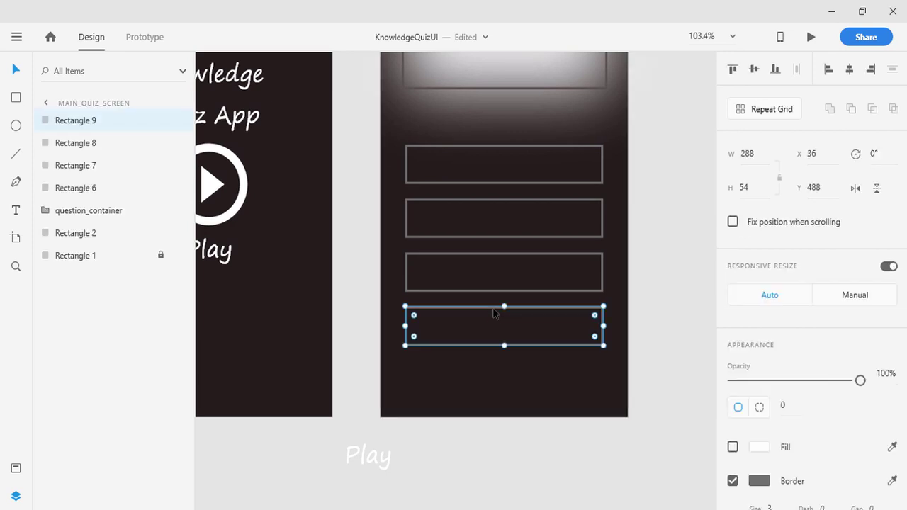
key(ctrl+d)
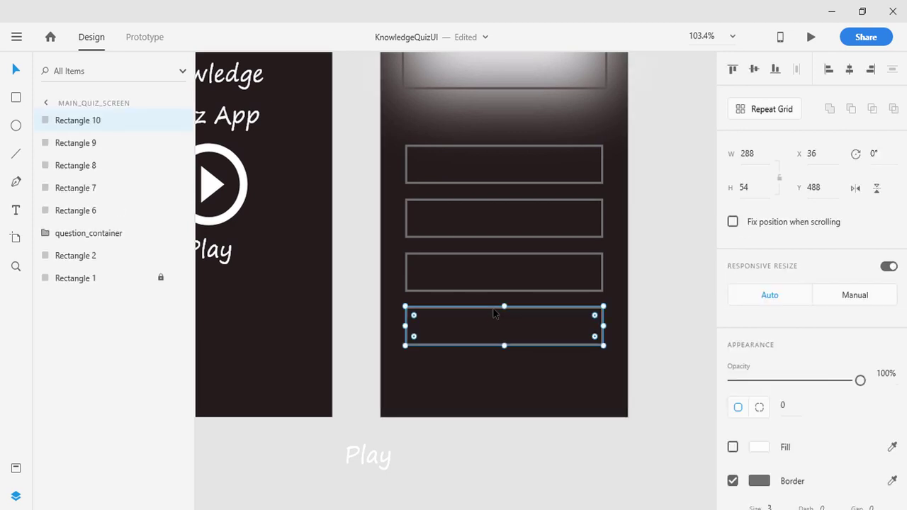
drag(494, 314, 491, 383)
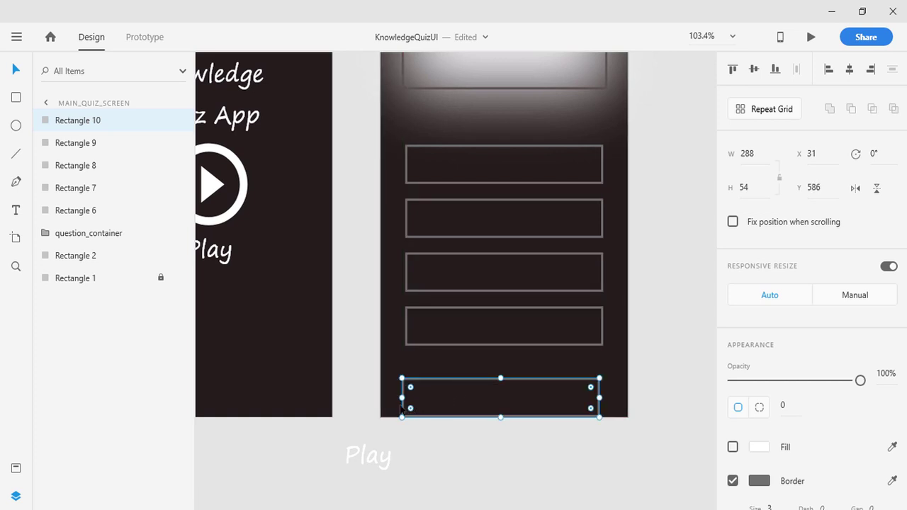
drag(402, 397, 378, 400)
drag(599, 397, 628, 398)
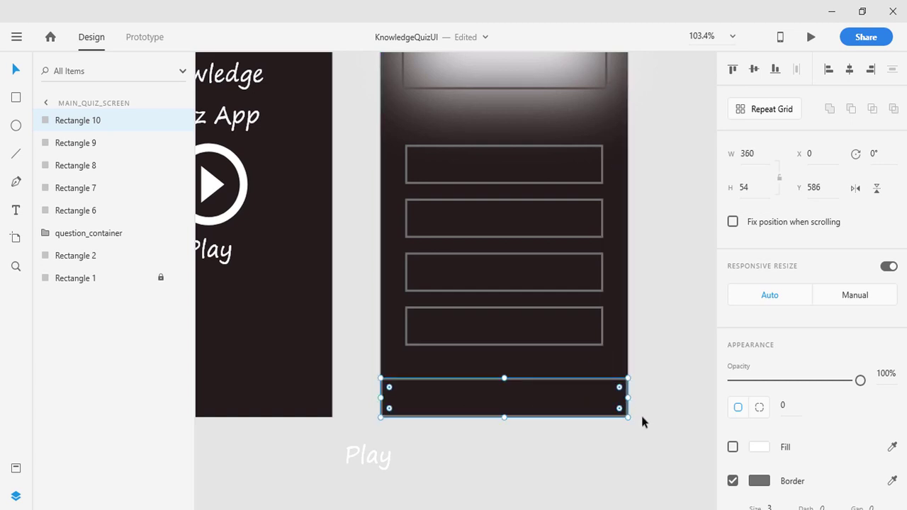
Step: Replace the bottom bar's border with a light greyish-pink solid fill and save the document
scroll(624, 420, down, 1)
click(733, 481)
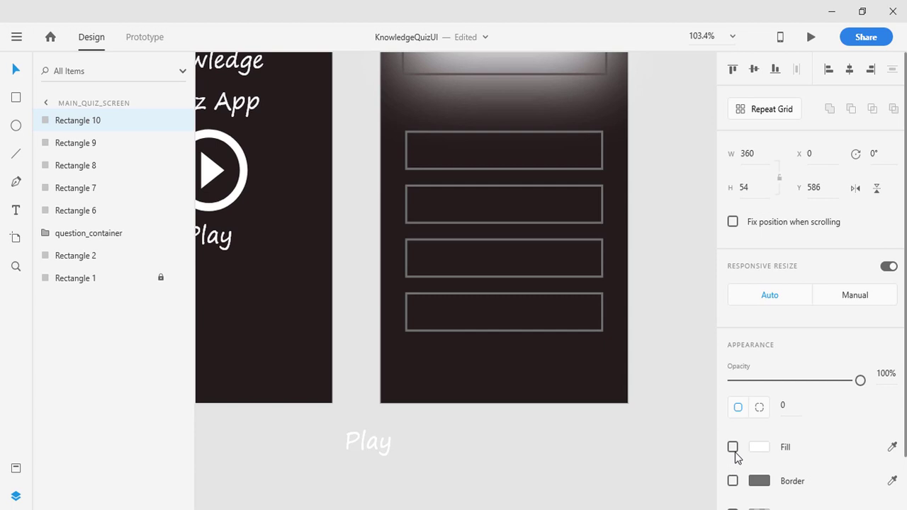
click(733, 447)
click(759, 447)
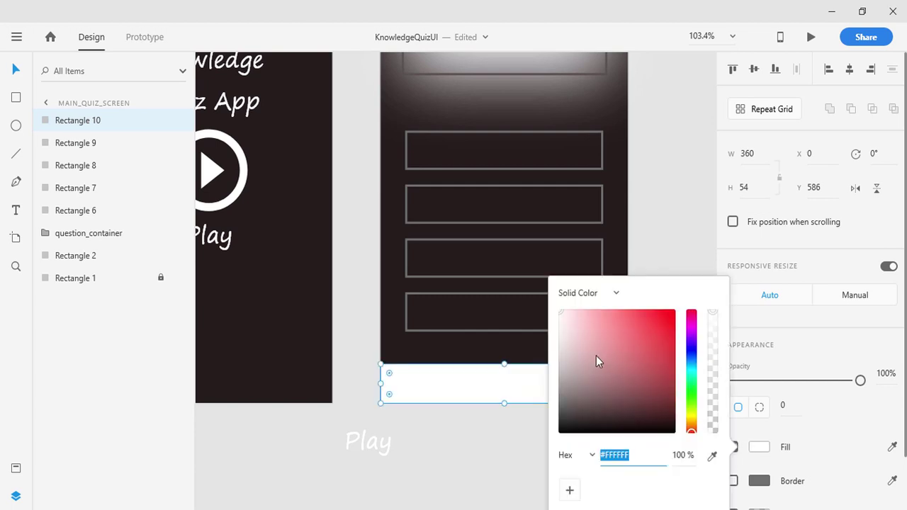
click(566, 340)
click(565, 342)
click(493, 450)
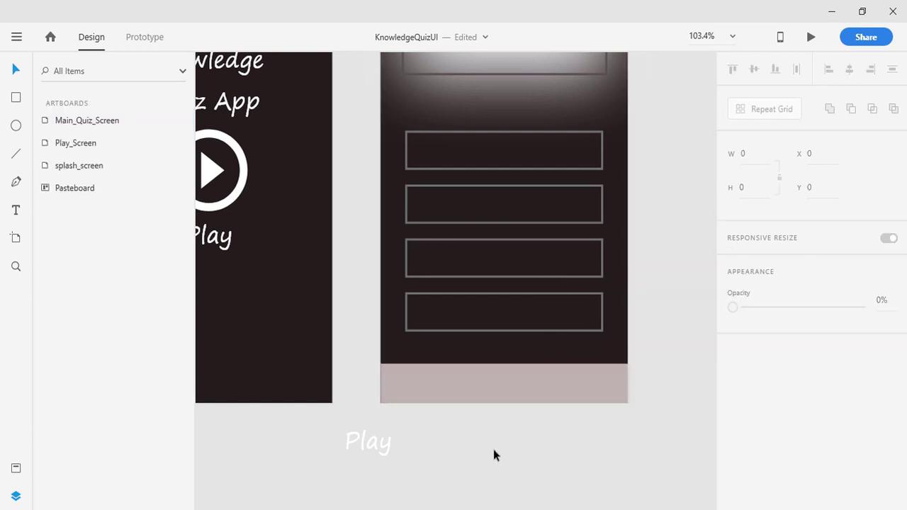
scroll(543, 444, up, 2)
key(ctrl+s)
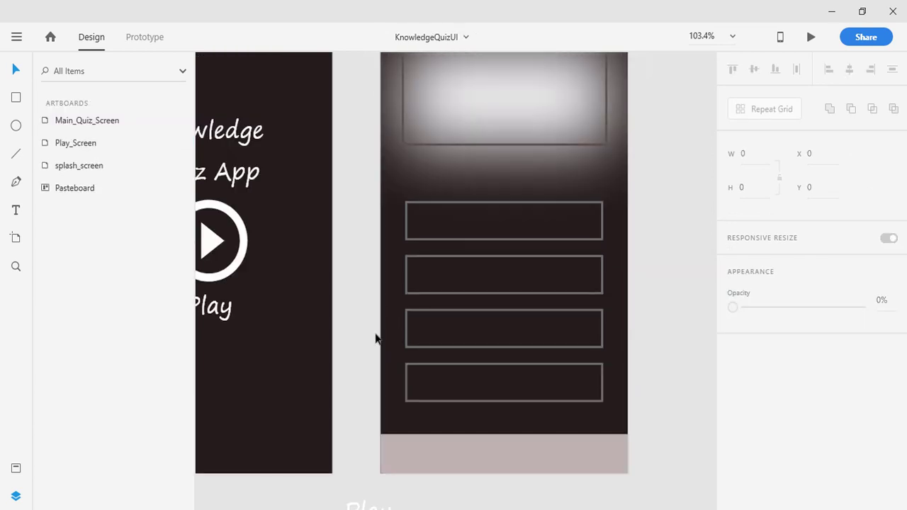
Step: Switch to the desktop and import the right and wrong icon files onto the pasteboard below the Main_Quiz_Screen artboard
scroll(476, 327, down, 2)
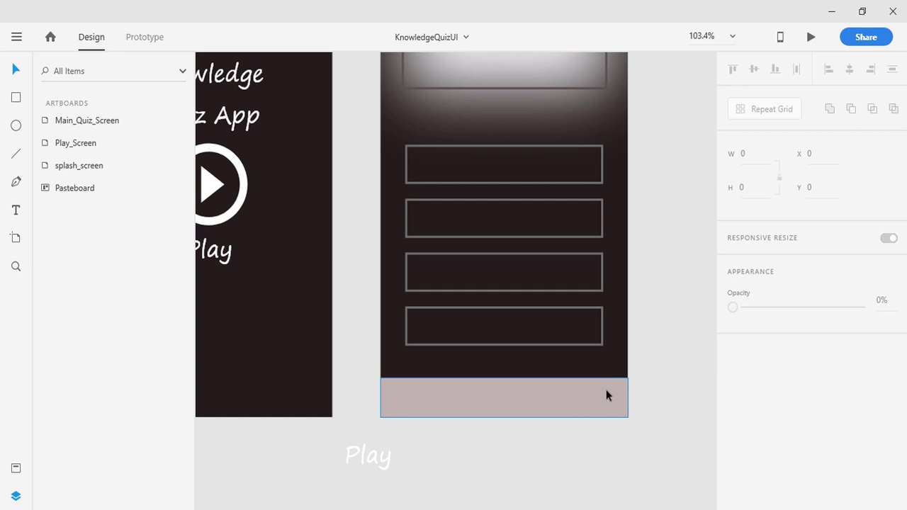
click(833, 12)
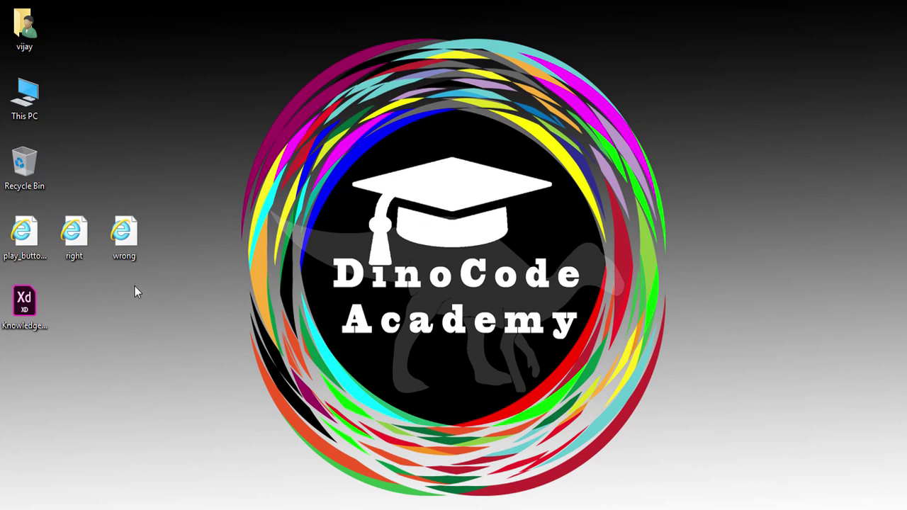
drag(170, 290, 398, 474)
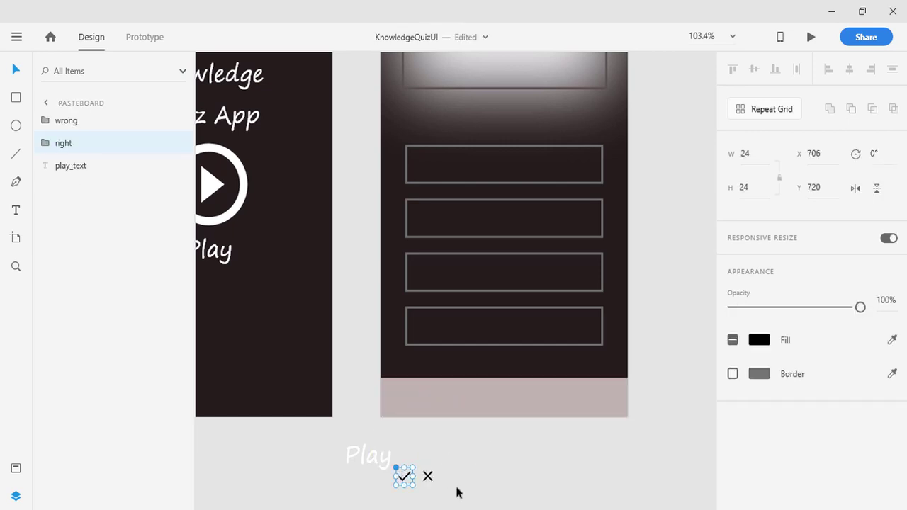
Step: Place the check icon near the bottom bar's right end at about X 298 and the cross near its left end at about X 13
scroll(447, 480, down, 1)
click(410, 439)
drag(405, 425, 592, 346)
drag(427, 421, 398, 345)
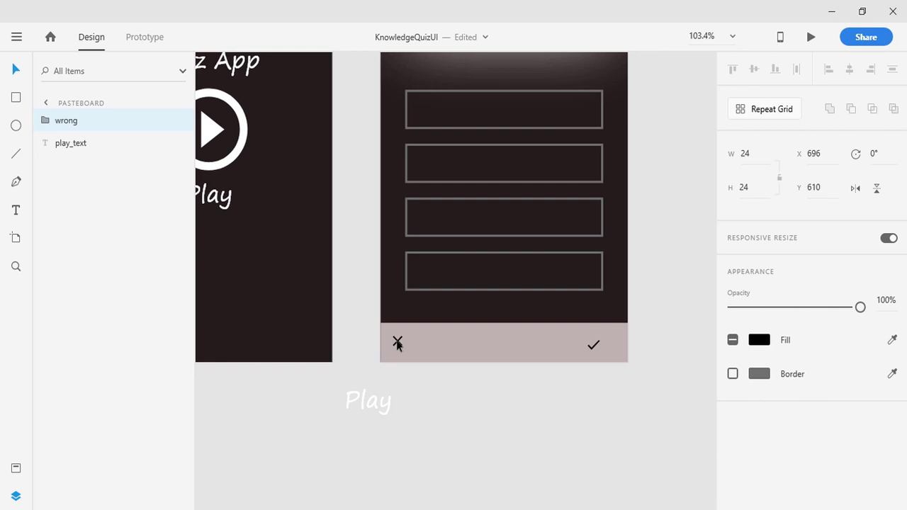
click(443, 399)
click(398, 344)
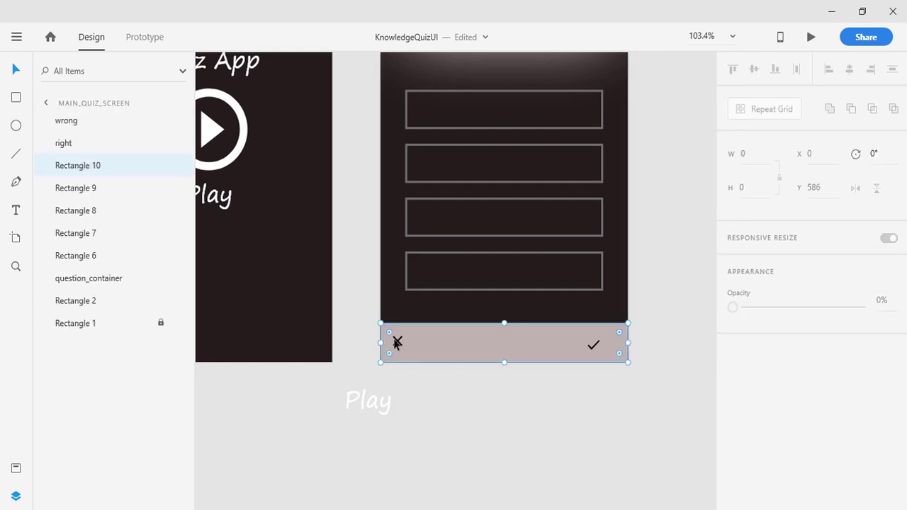
click(397, 342)
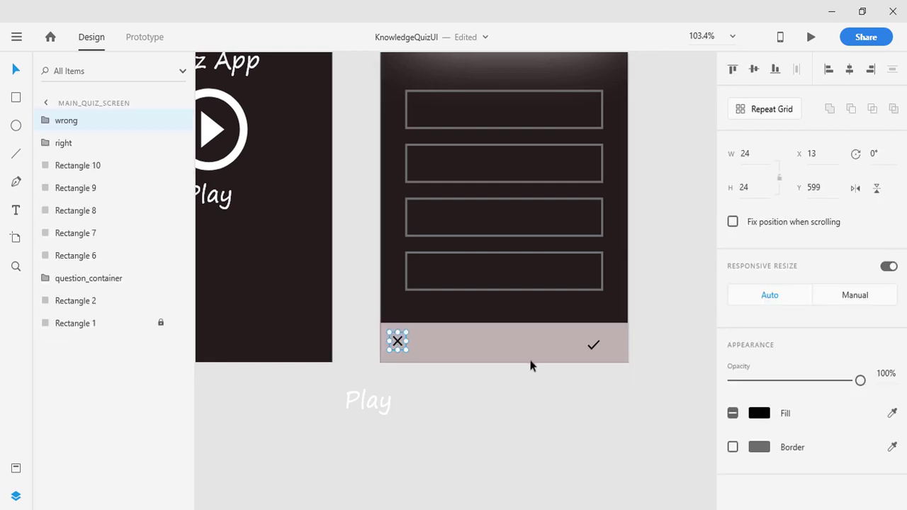
shift+click(592, 347)
click(598, 399)
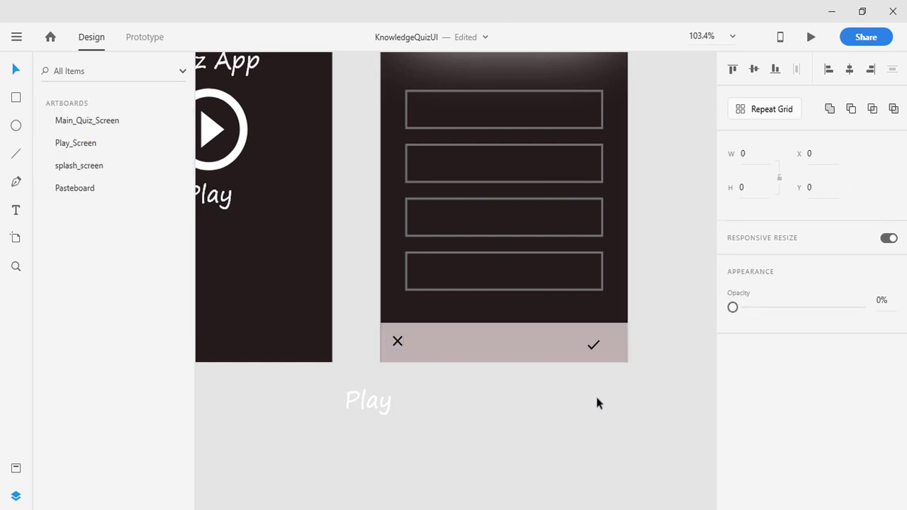
Step: Select the cross and check icons in the bottom bar together, without the bar itself
click(593, 346)
scroll(609, 397, up, 3)
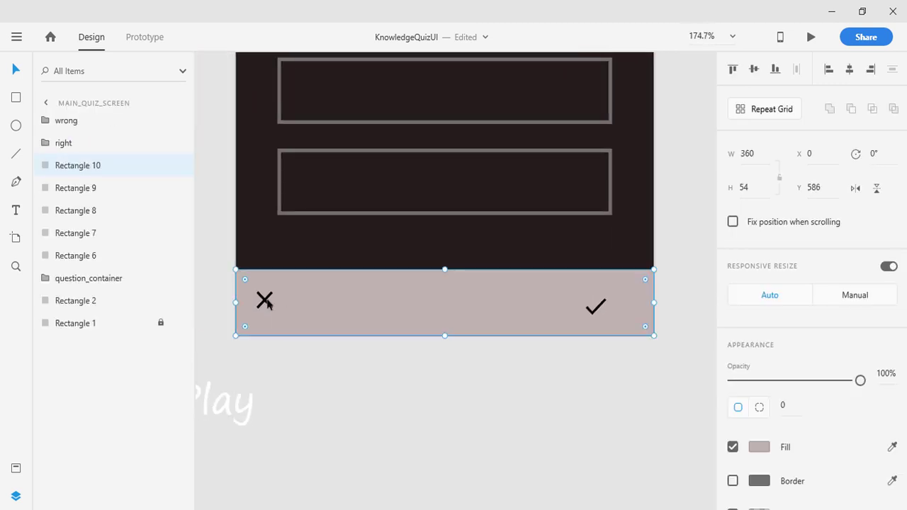
click(264, 301)
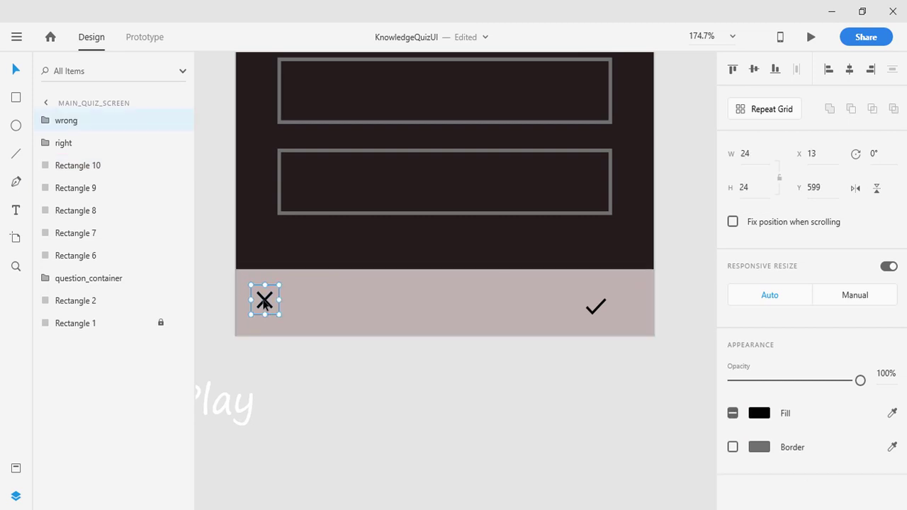
shift+click(597, 308)
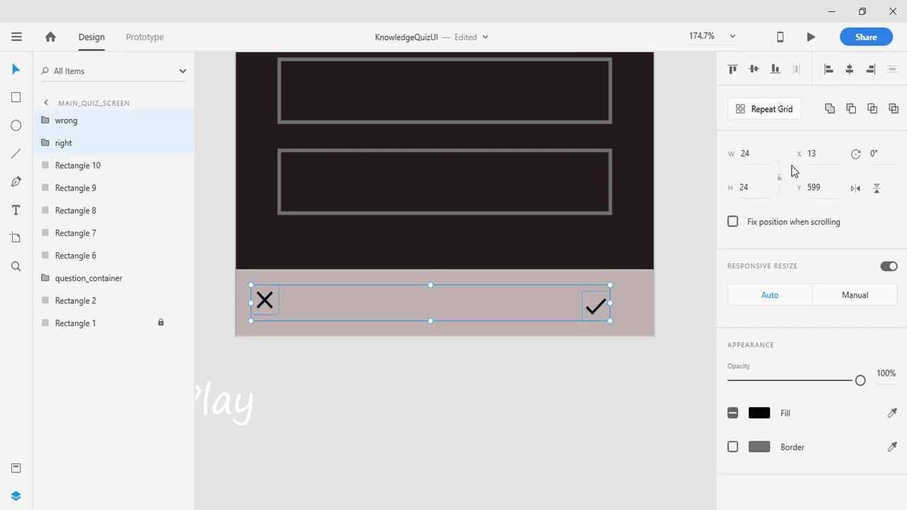
Step: Try aligning the cross and check icons by their right edges and by their horizontal centers, undoing each alignment
click(869, 69)
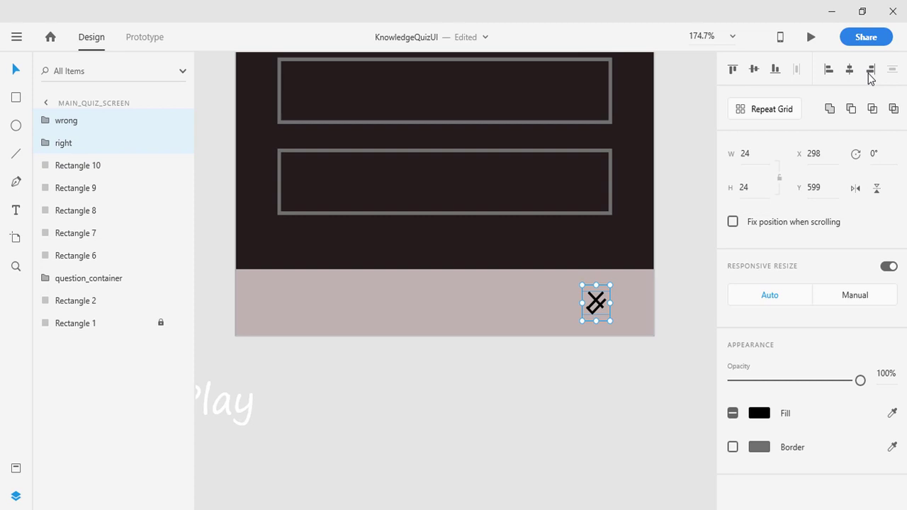
key(ctrl+z)
click(849, 70)
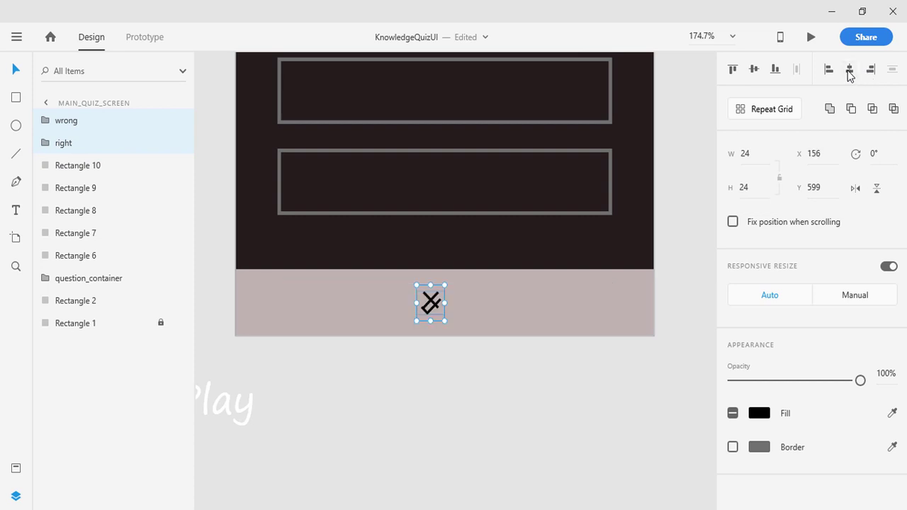
key(ctrl+z)
Step: Align the cross and check icons to each other's vertical middle and shift both right by 12, putting the cross at X 25
click(754, 69)
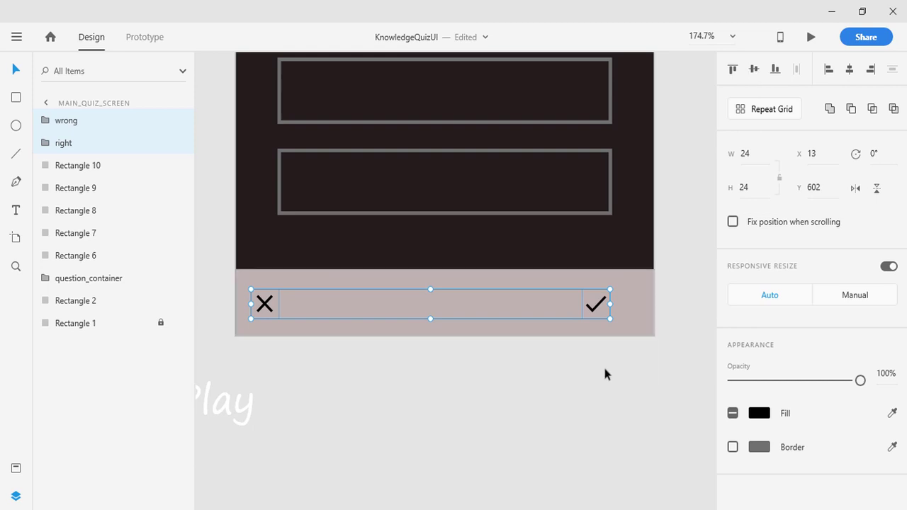
key(Right)
key(Right)
key(Right)
key(Right)
key(Right)
key(Right)
key(Right)
key(Right)
key(Right)
key(Right)
key(Right)
key(Right)
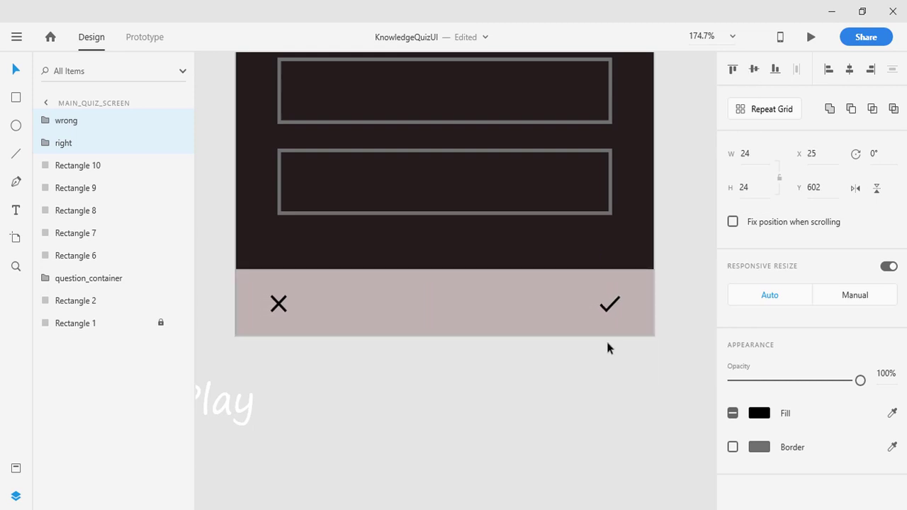
Step: Nudge the cross and check icons right by 1, putting the cross at X 26, and save the document
key(Right)
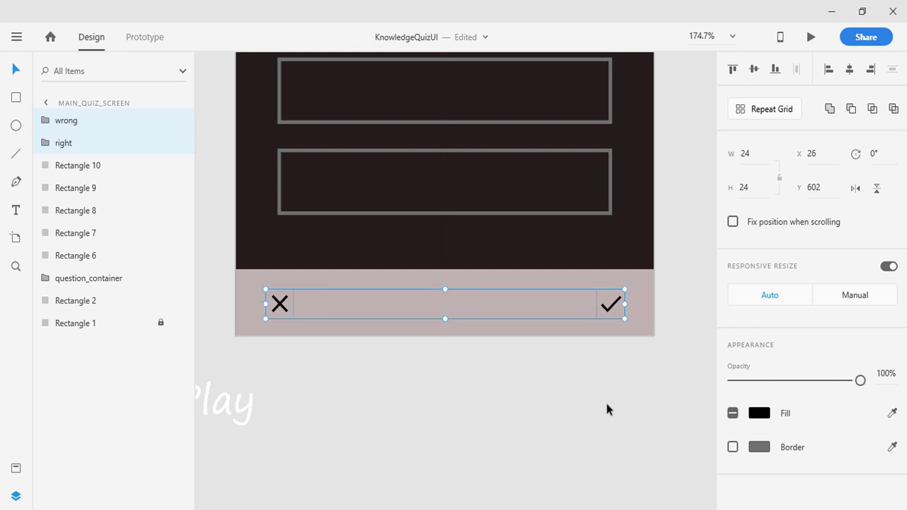
click(614, 383)
key(ctrl+s)
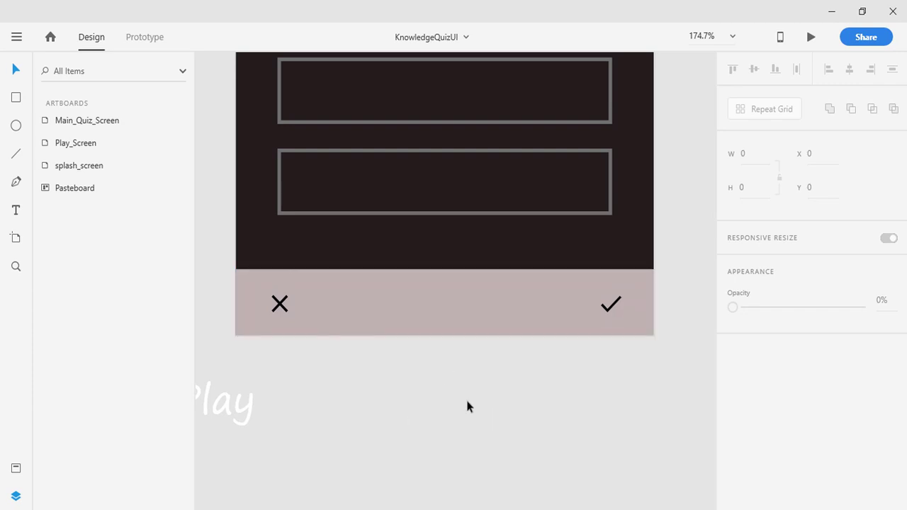
Step: Place the stray Play text from below the artboards into the bottom bar, just right of the cross, at size 18
scroll(439, 416, up, 6)
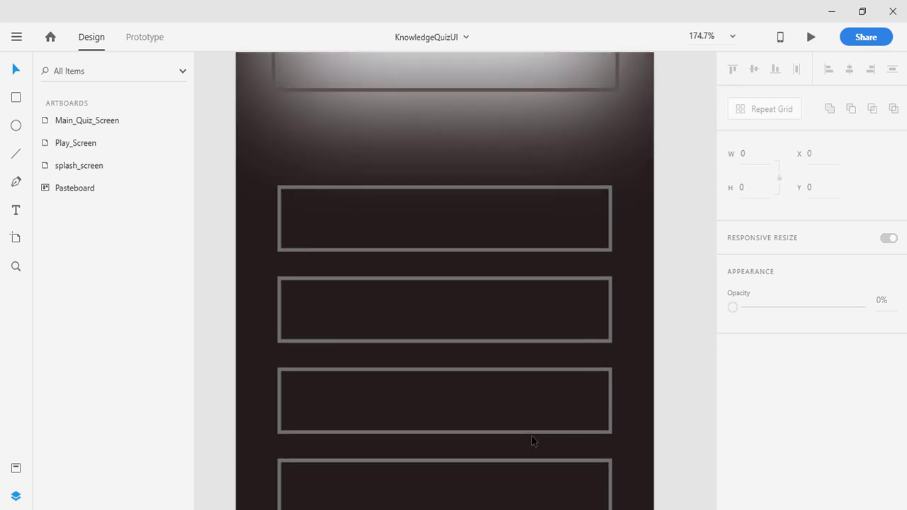
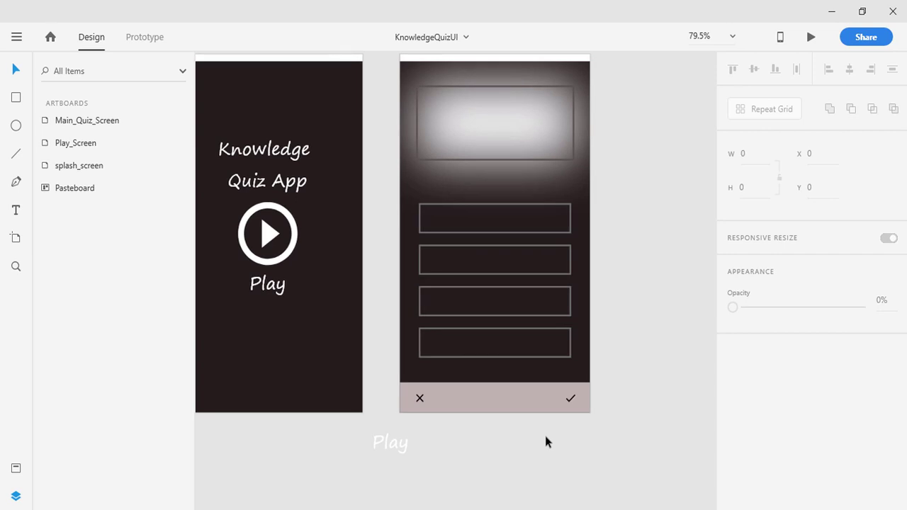
drag(545, 437, 539, 453)
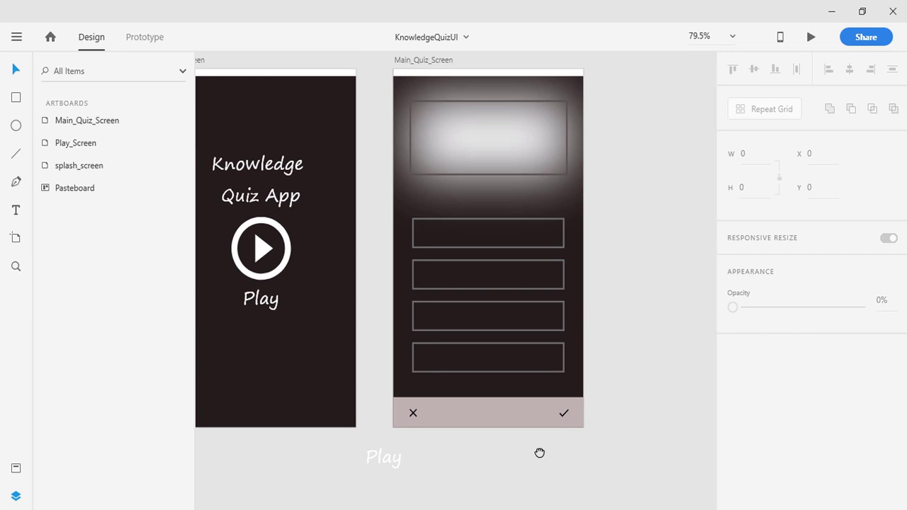
click(379, 462)
drag(379, 462, 431, 412)
click(482, 468)
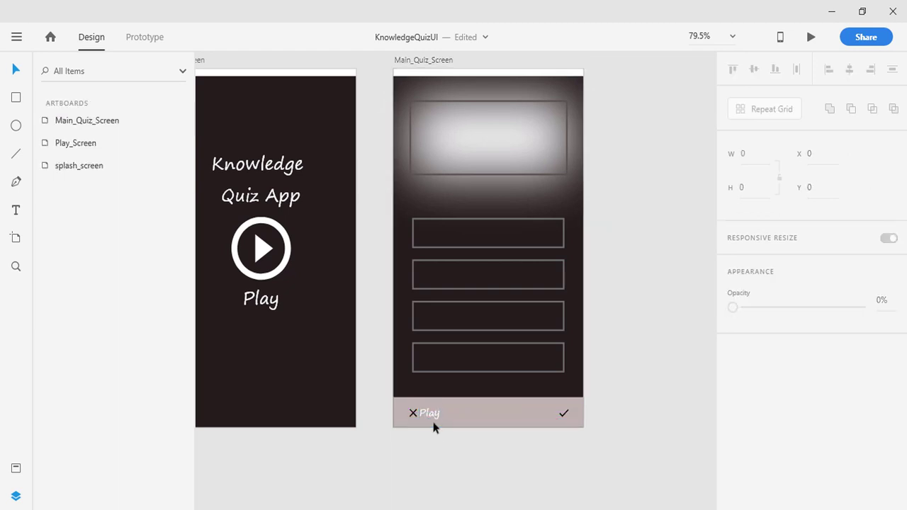
Step: Move the check icon left along the bottom bar to about X 277, leaving room for text beside it
click(564, 417)
click(567, 436)
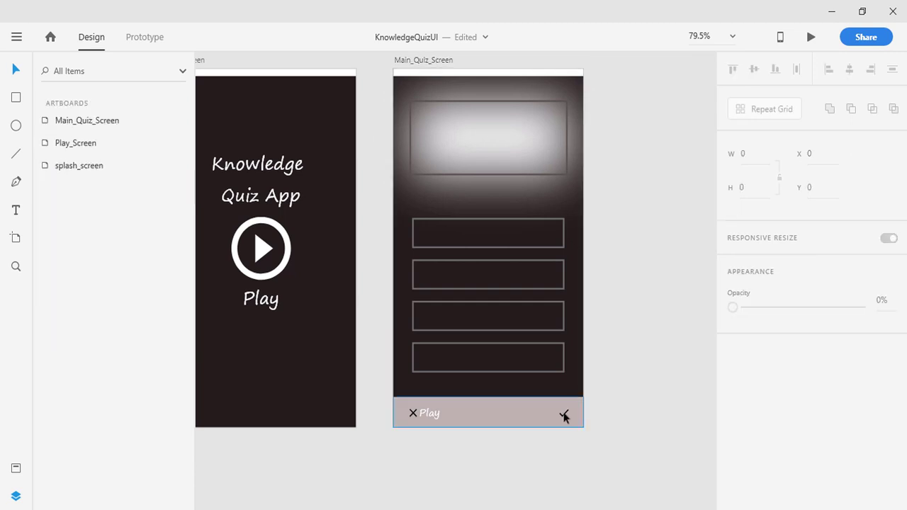
click(564, 418)
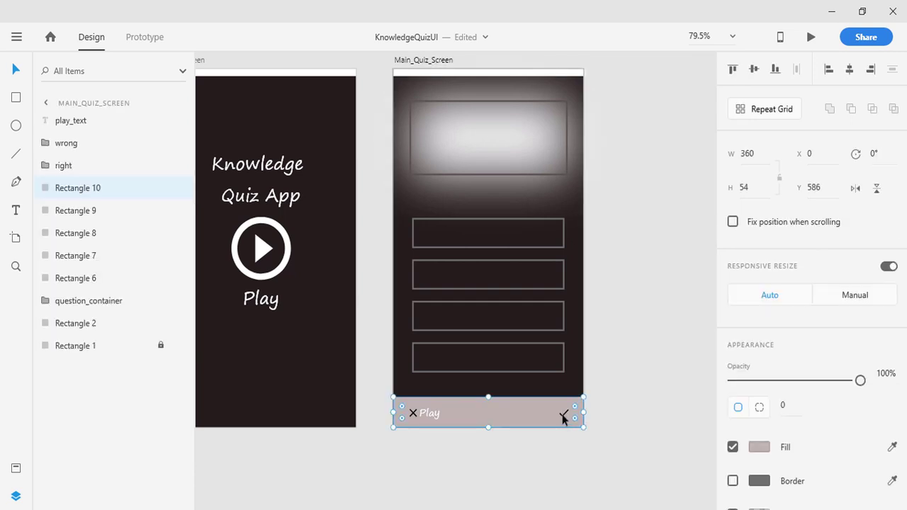
scroll(574, 445, up, 5)
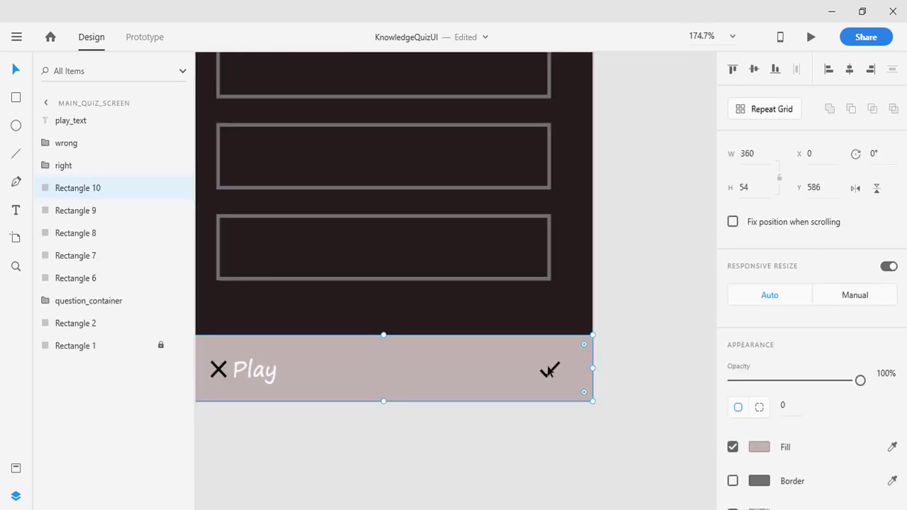
click(557, 420)
double_click(542, 371)
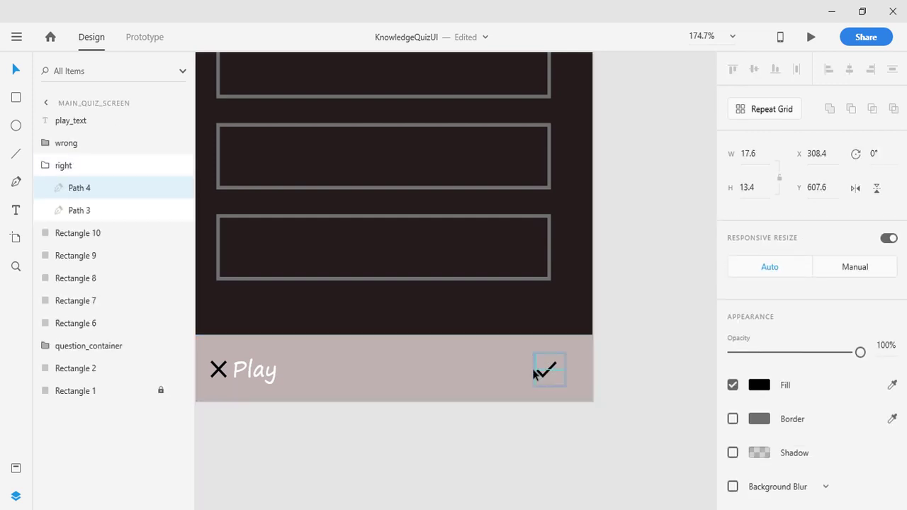
mouse_move(533, 371)
mouse_down()
mouse_move(509, 376)
mouse_move(543, 371)
mouse_move(520, 371)
mouse_up()
click(450, 436)
click(541, 431)
click(511, 374)
click(518, 404)
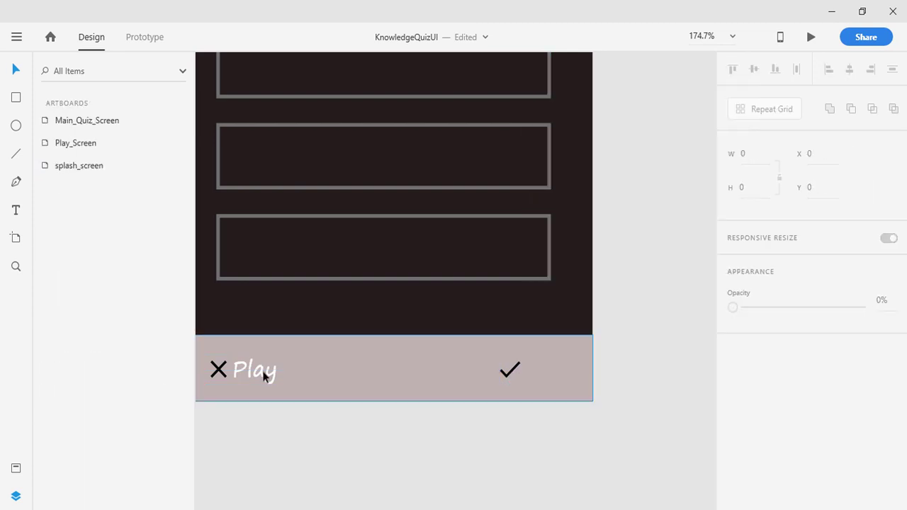
Step: Duplicate the bottom bar's Play text, place the copy right of the check icon, and change it to 01
click(248, 370)
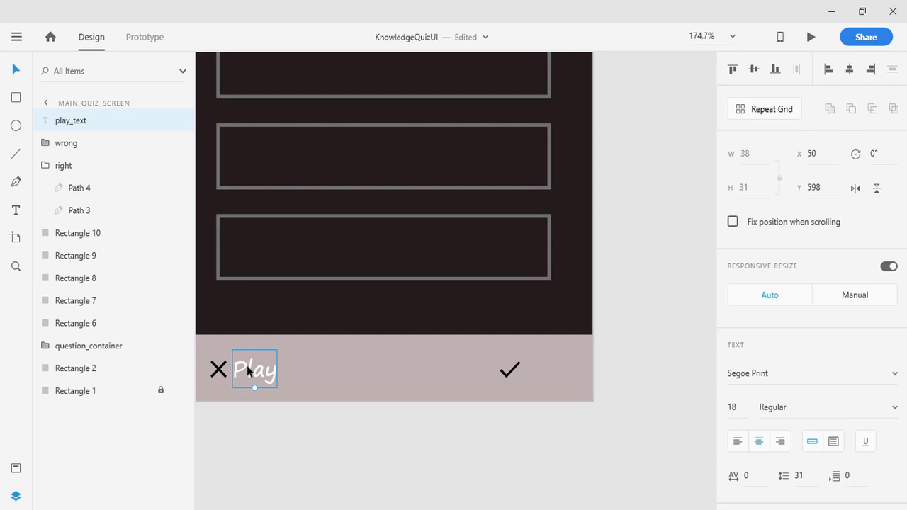
key(ctrl+d)
drag(248, 371, 542, 365)
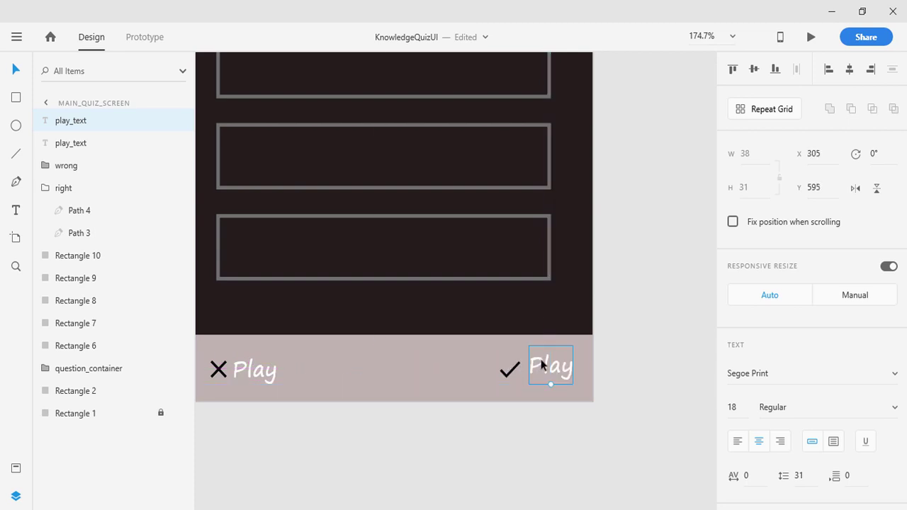
double_click(537, 365)
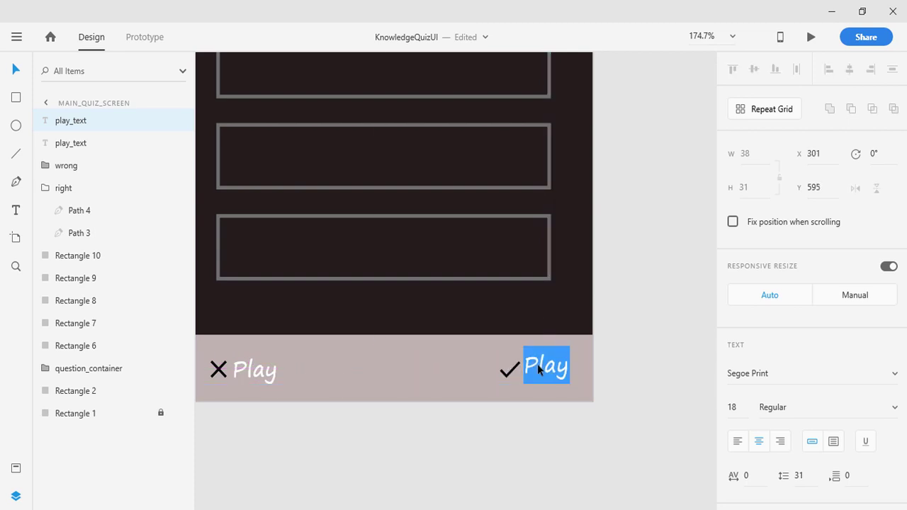
text(Q1)
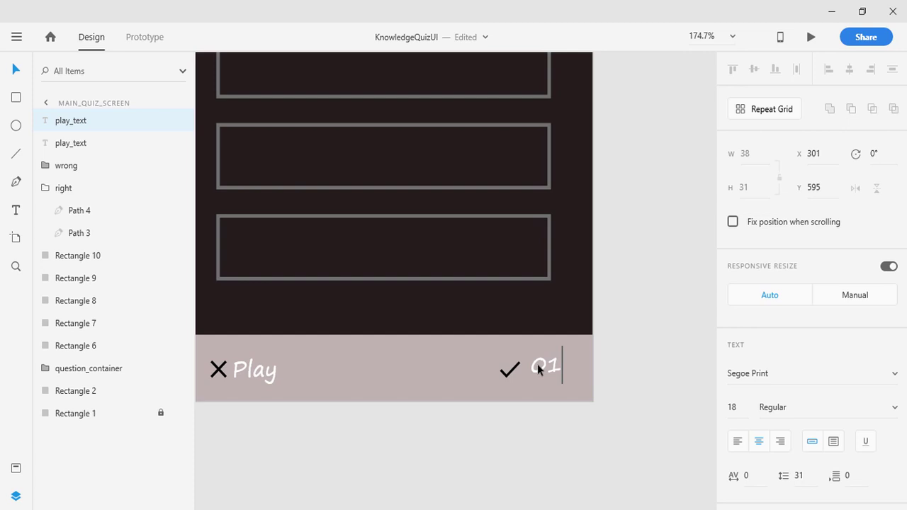
key(Escape)
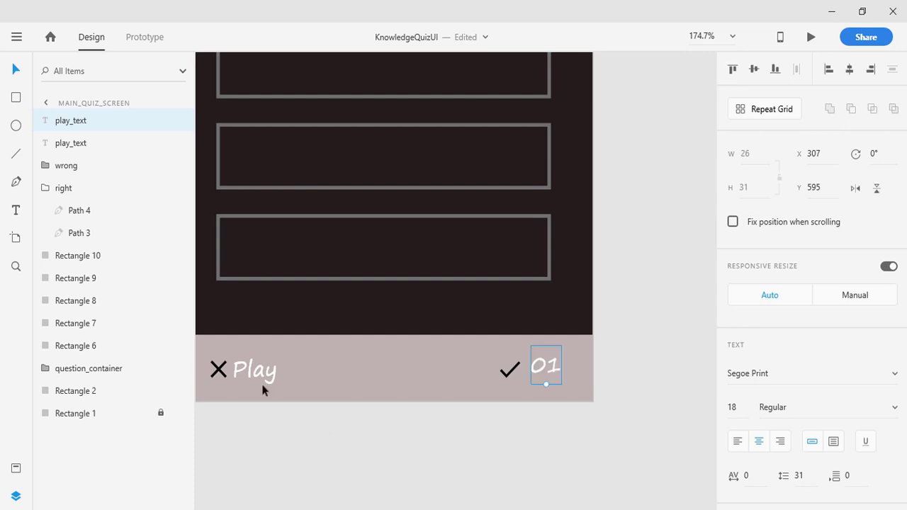
Step: Change the Play text beside the cross to 12 and shift it left close to the cross, at X 50
double_click(252, 379)
text(12)
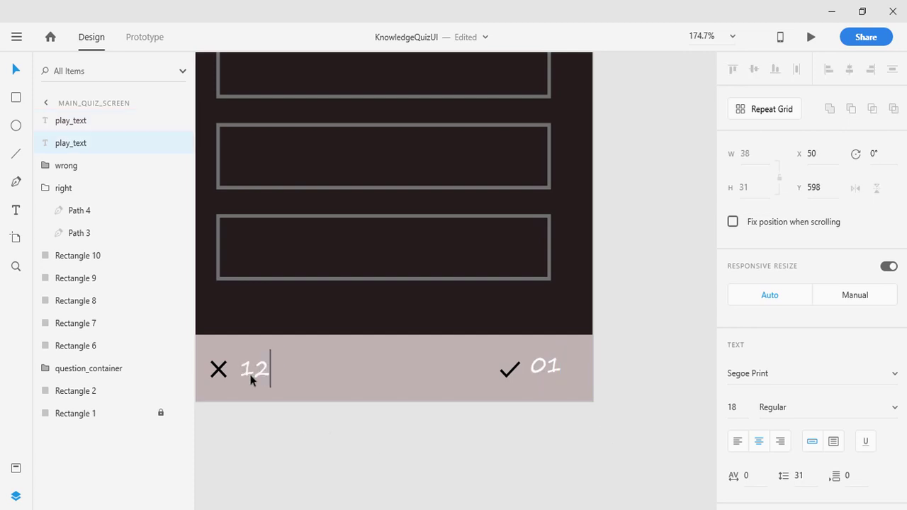
key(Escape)
drag(245, 374, 240, 374)
click(352, 453)
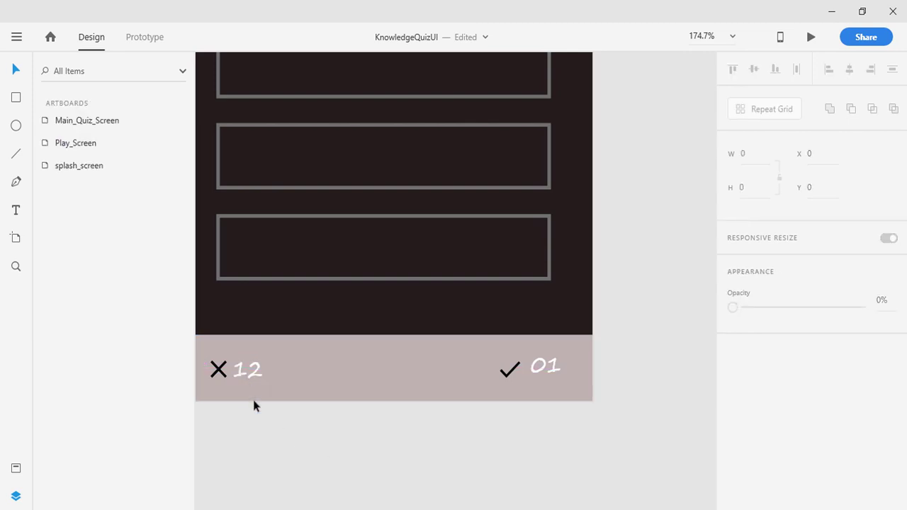
Step: Try out fill colors on the number 12 beside the cross
click(243, 375)
scroll(808, 443, down, 3)
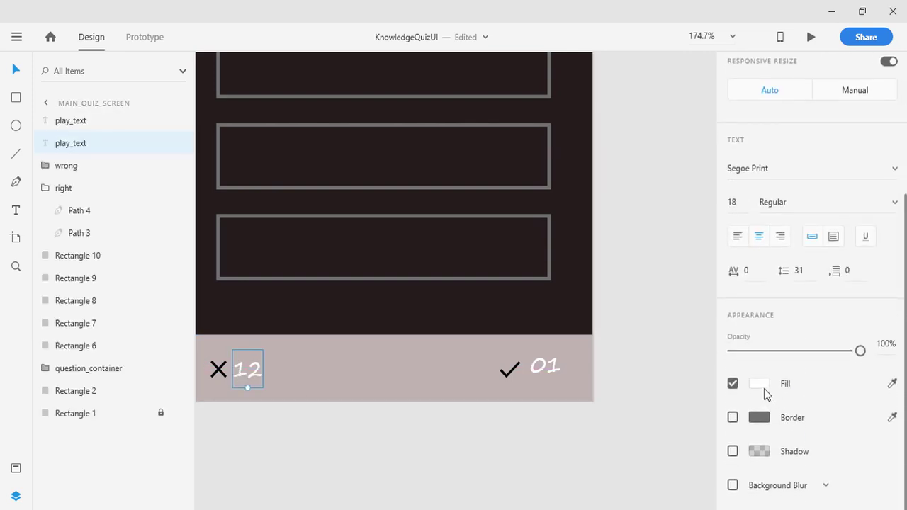
click(759, 384)
drag(621, 381, 556, 298)
Step: Darken the bottom bar's fill to #6E6565
click(413, 376)
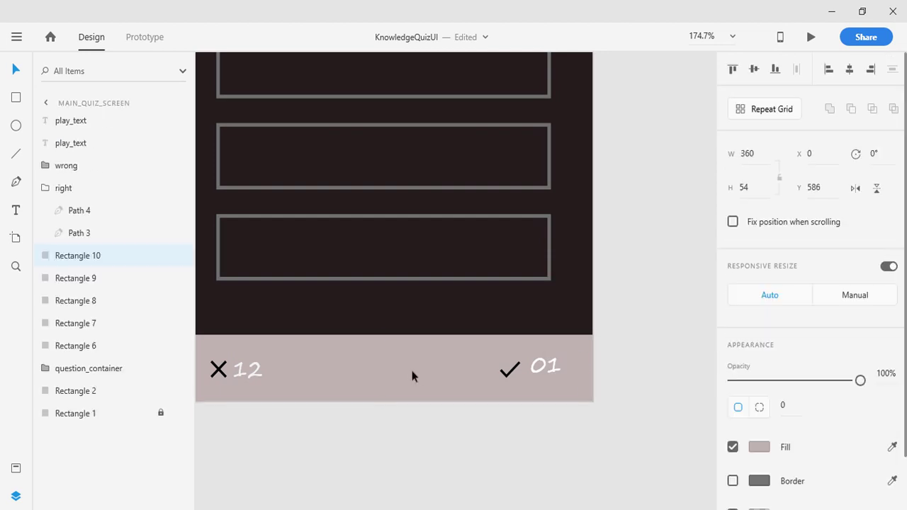
click(768, 449)
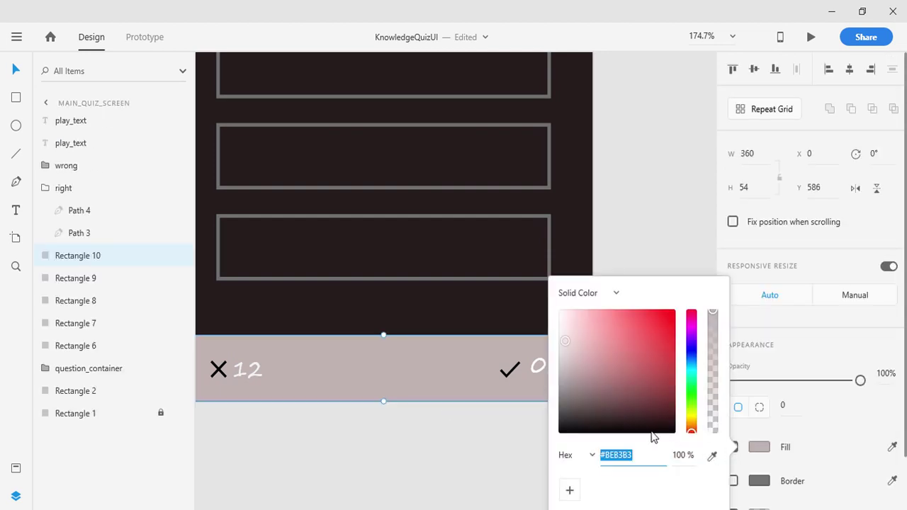
click(568, 380)
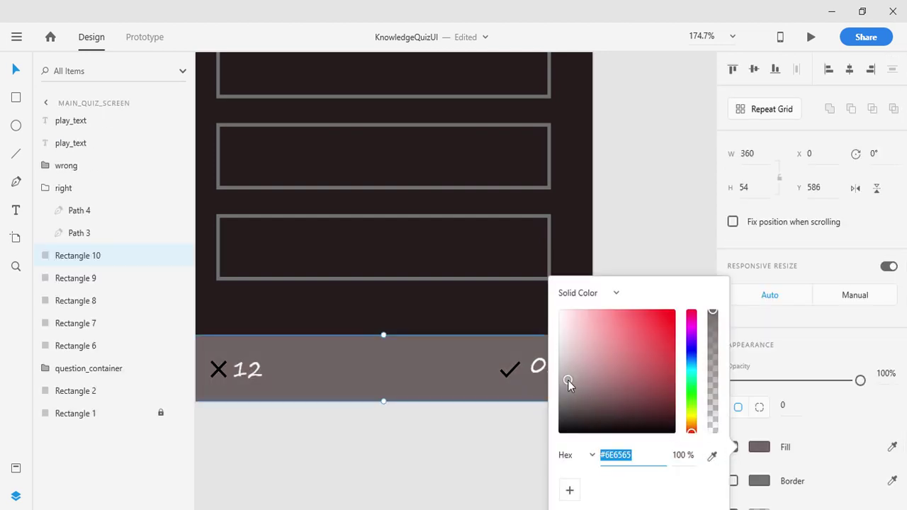
click(536, 376)
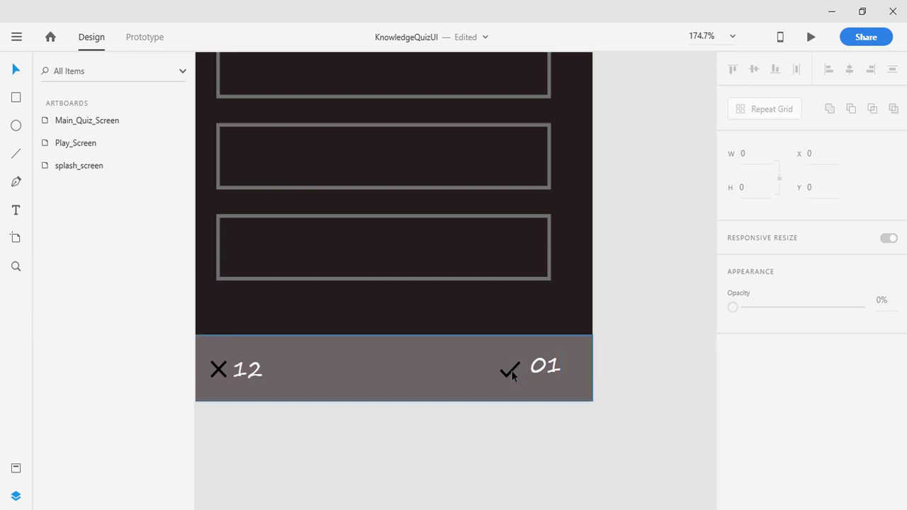
Step: Change the check icon's fill to bright green, #4AE612
click(509, 369)
click(755, 414)
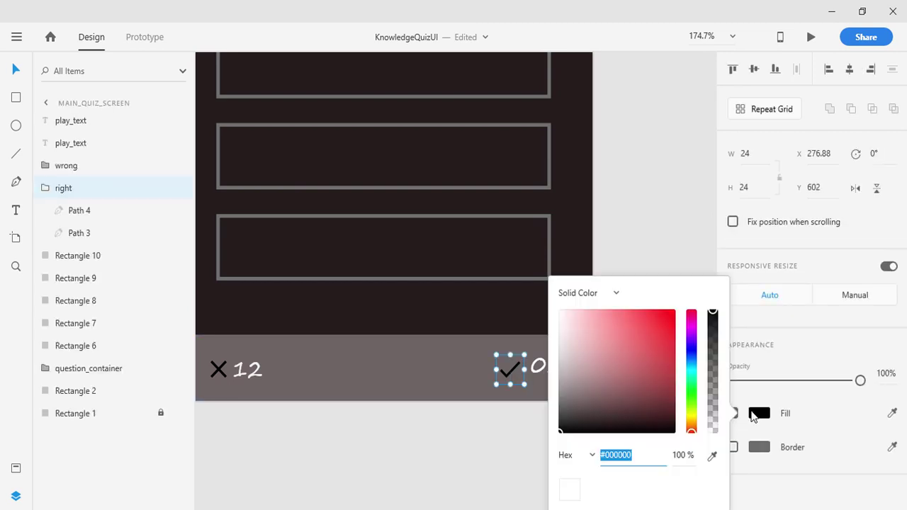
click(691, 390)
click(657, 344)
drag(657, 343, 667, 323)
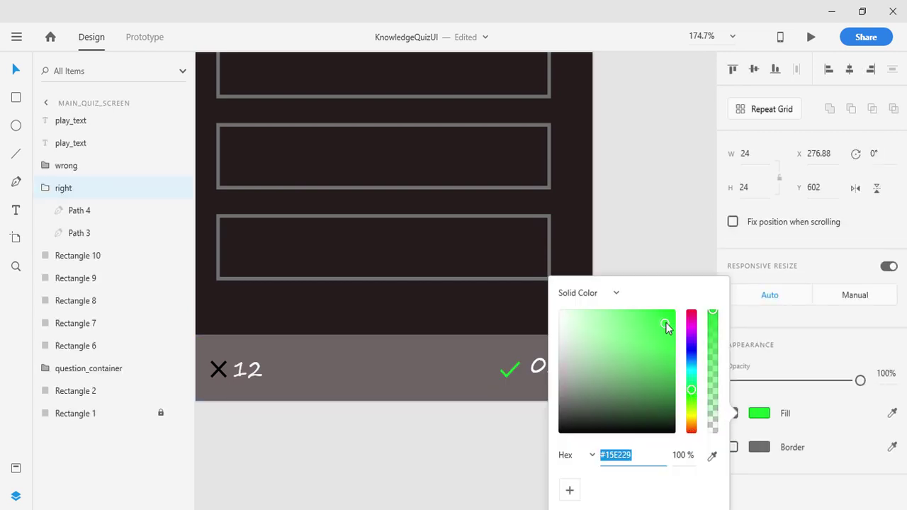
click(689, 392)
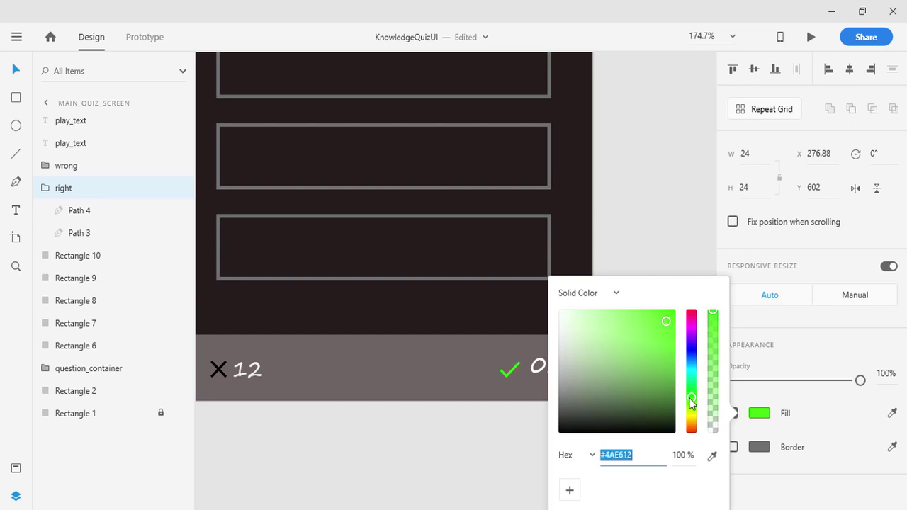
click(319, 404)
Step: Change the cross icon's fill to a strong red
click(213, 378)
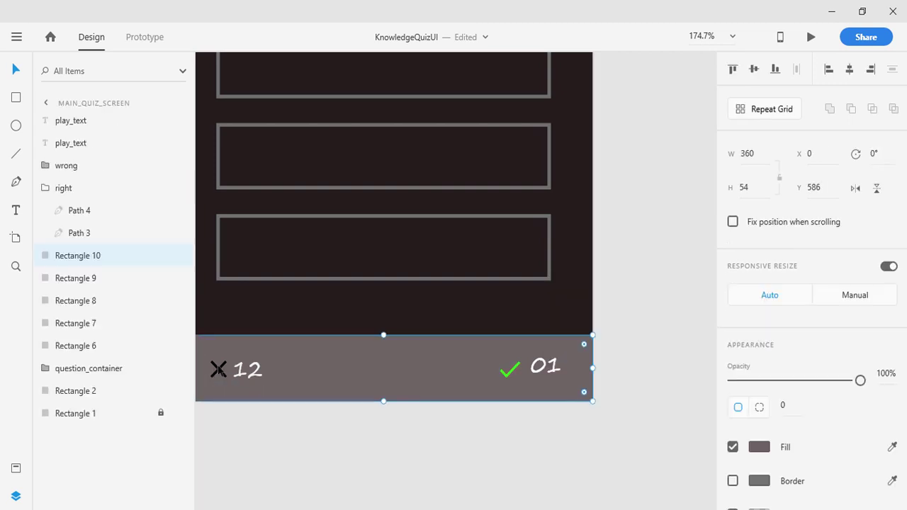
click(217, 369)
click(759, 414)
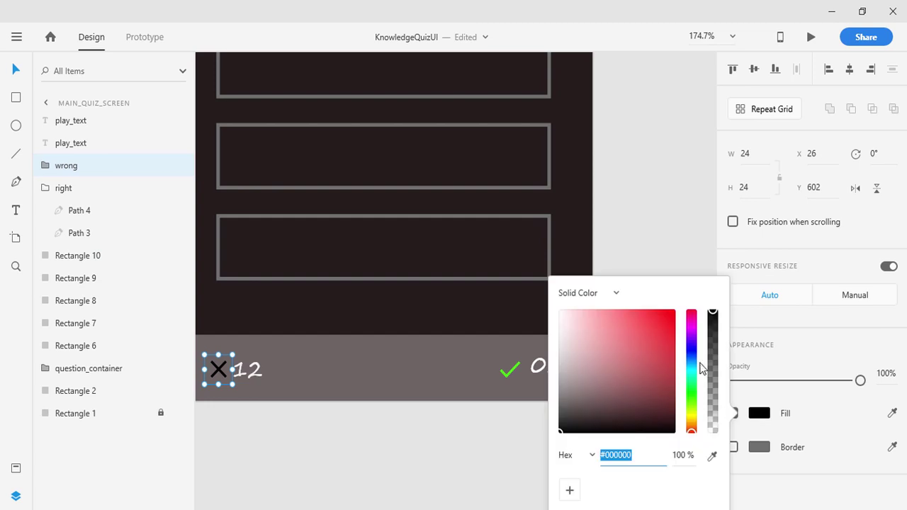
drag(667, 339, 667, 316)
click(411, 458)
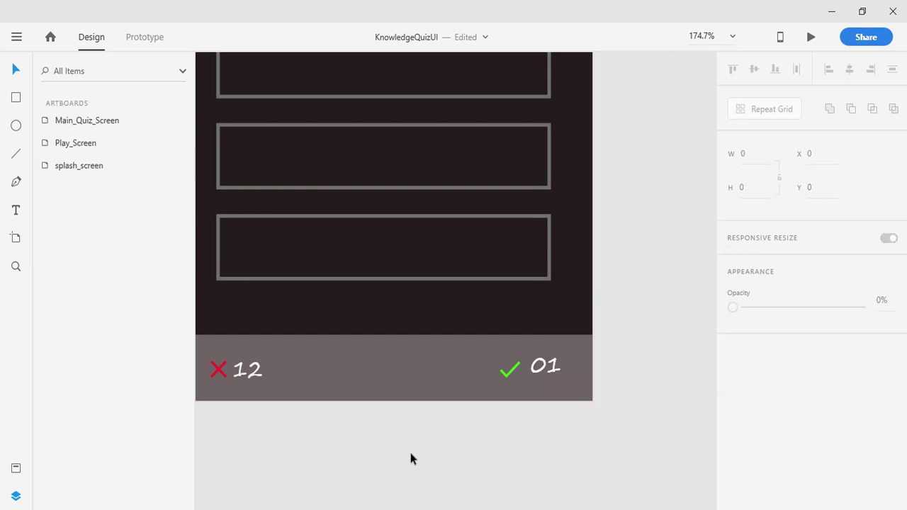
Step: Align the cross, the check and both numbers in the bottom bar to a common vertical middle, and save the document
scroll(411, 458, down, 3)
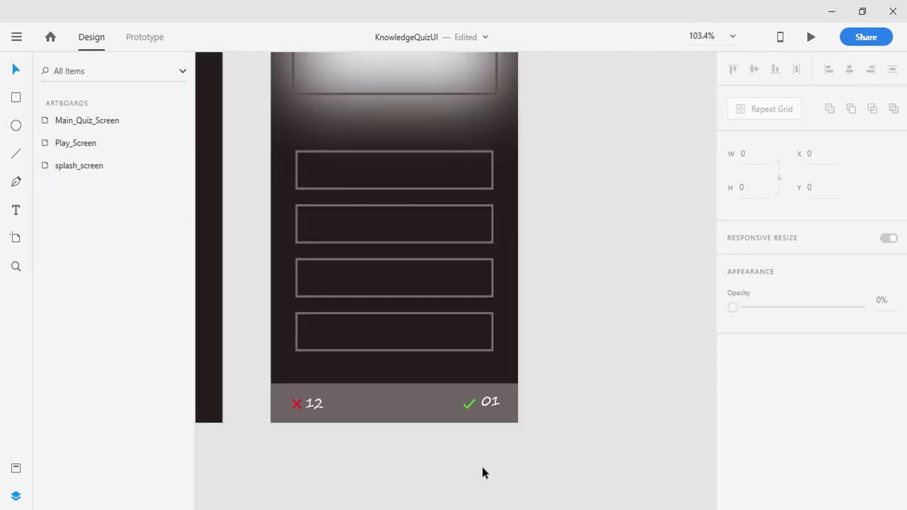
click(469, 404)
shift+click(489, 402)
shift+click(312, 407)
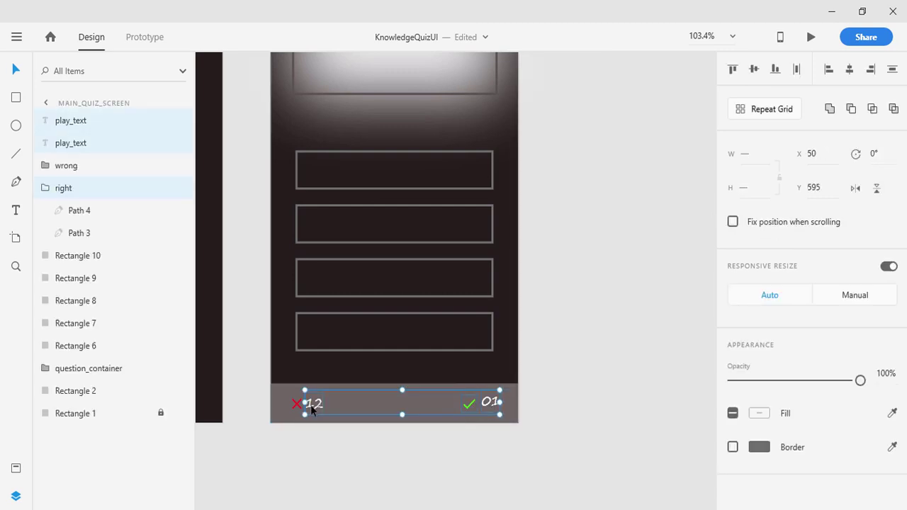
shift+click(300, 409)
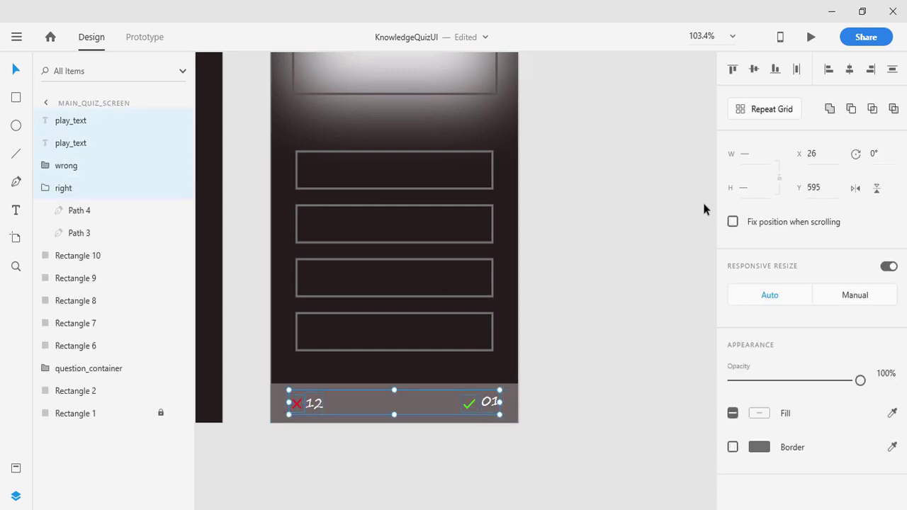
click(754, 68)
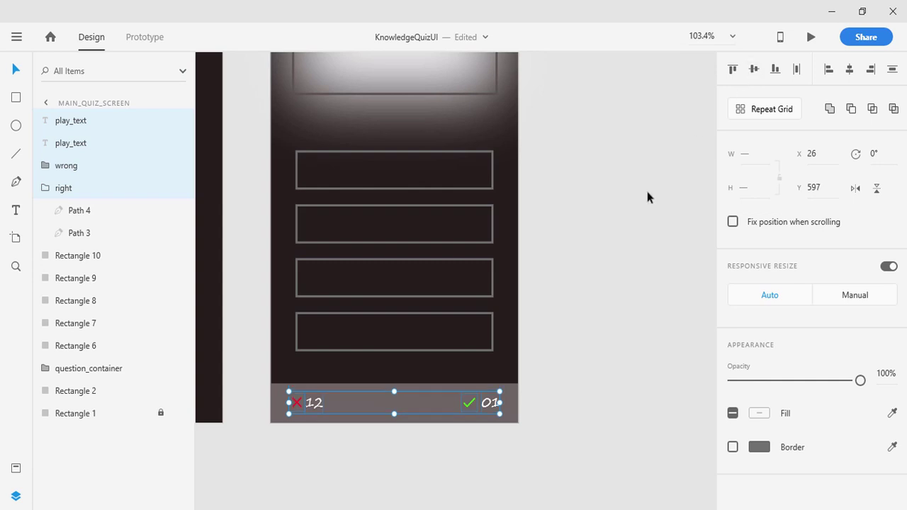
click(573, 421)
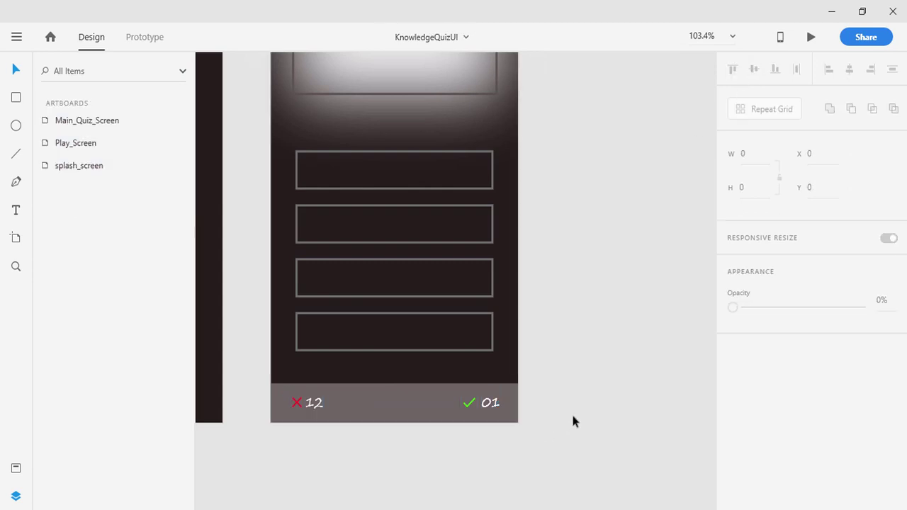
scroll(581, 426, up, 3)
scroll(580, 427, down, 3)
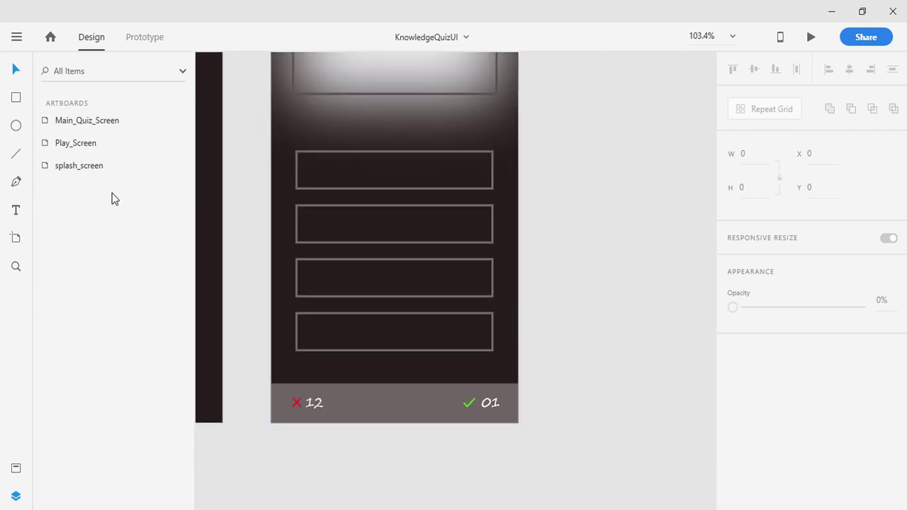
Step: Draw a 105 by 105 circle on the pasteboard beside the Main_Quiz_Screen artboard and give it a border size of 12
click(15, 127)
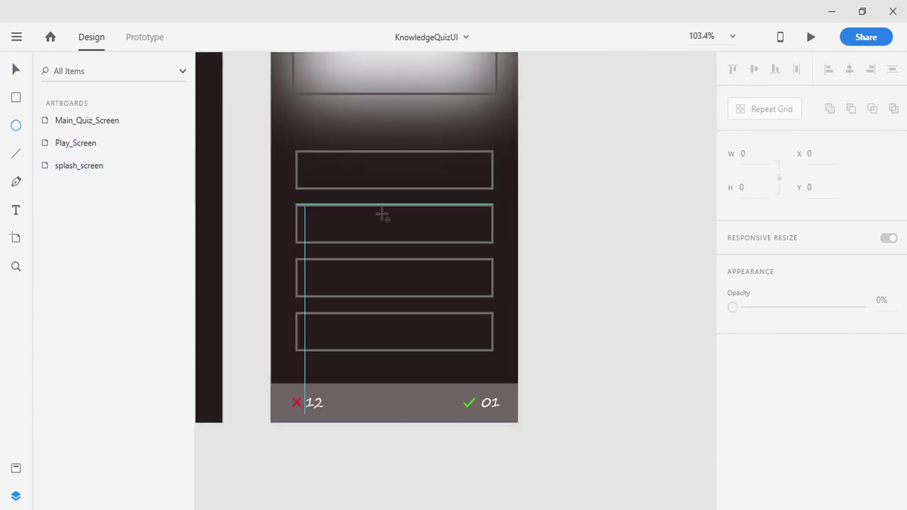
drag(547, 253, 620, 347)
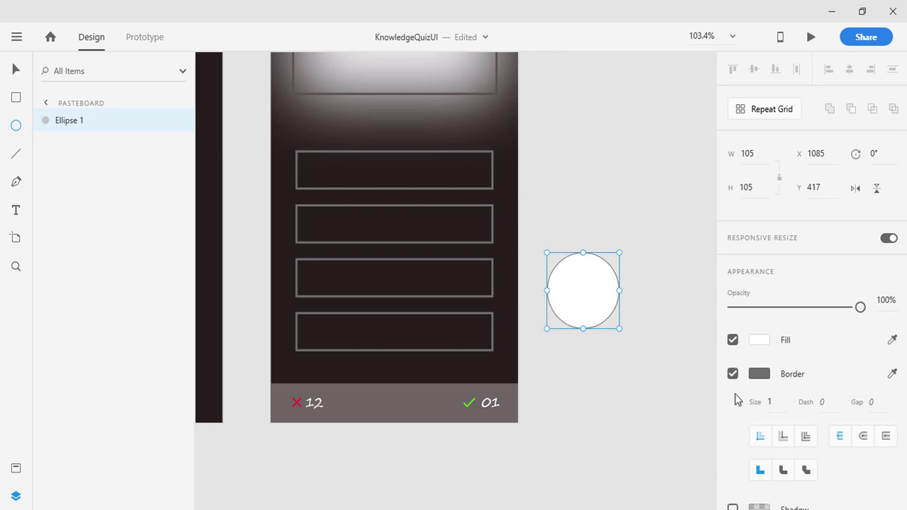
click(776, 401)
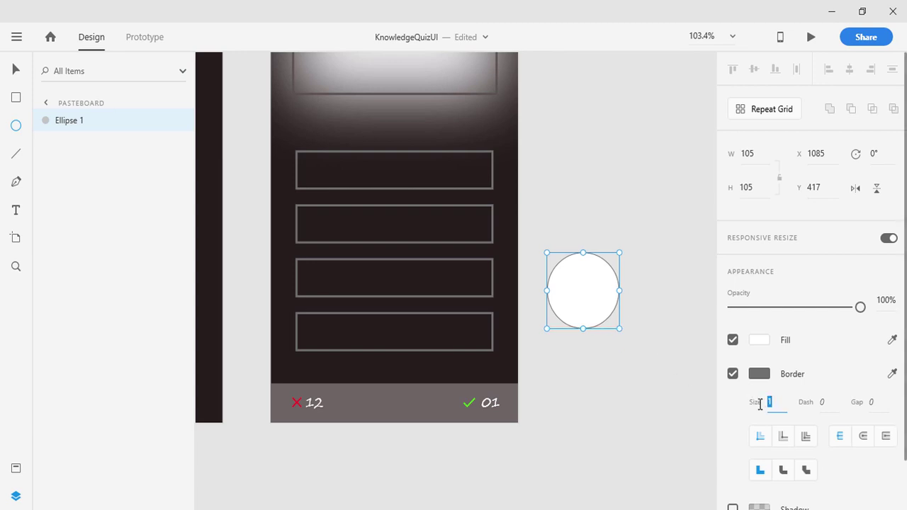
text(12)
key(Return)
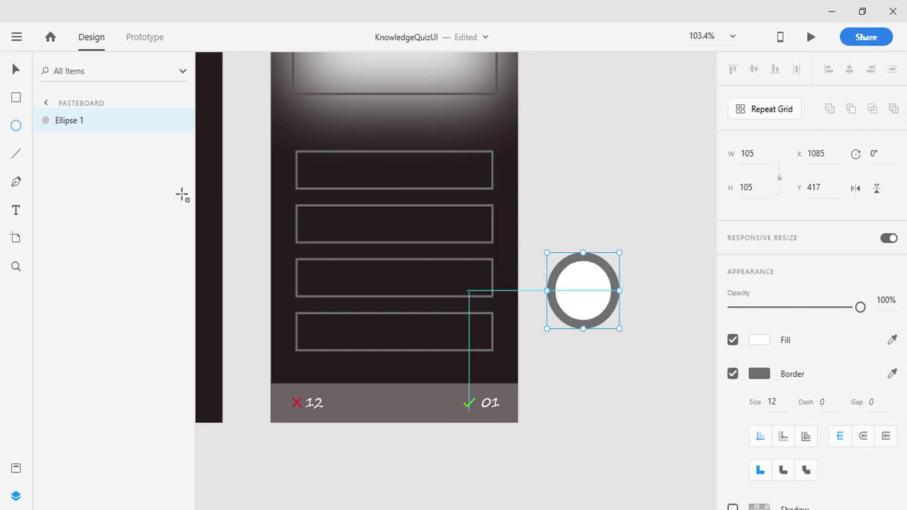
click(16, 70)
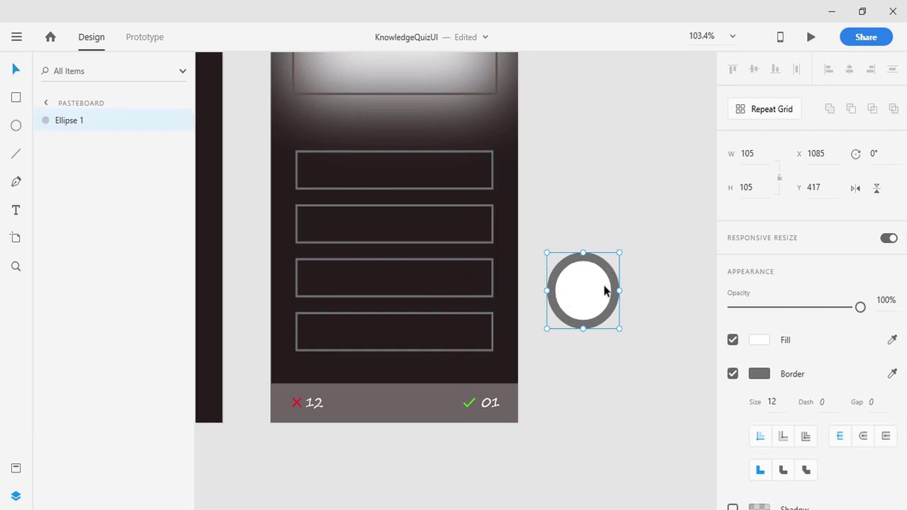
drag(617, 298, 627, 313)
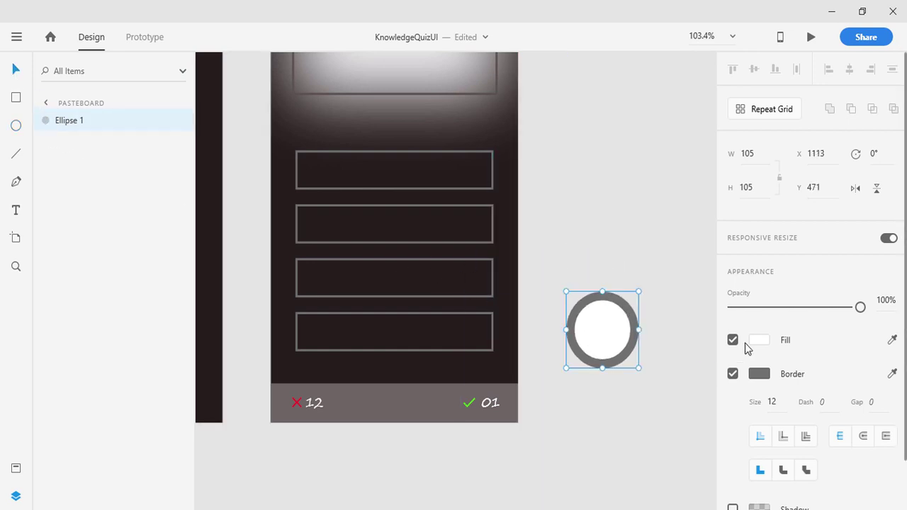
Step: Change the circle's border colour to a bright green
click(766, 381)
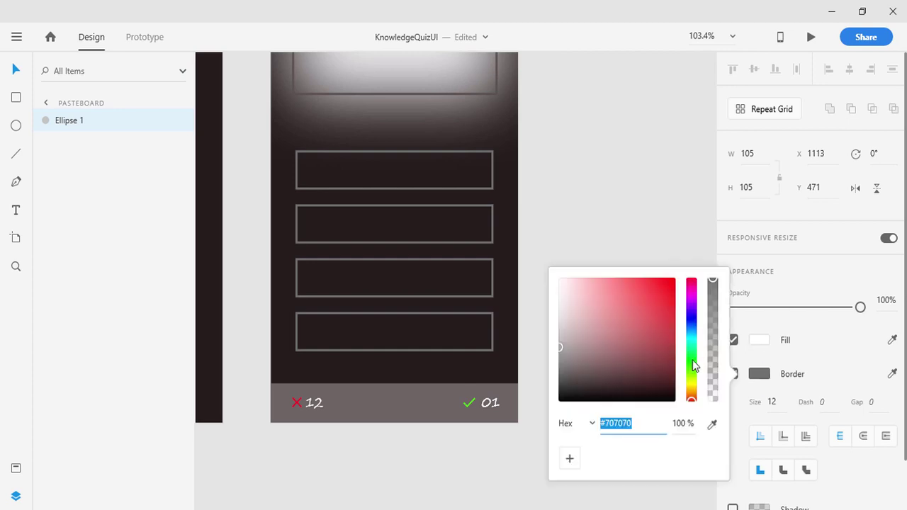
drag(695, 366, 692, 354)
click(665, 296)
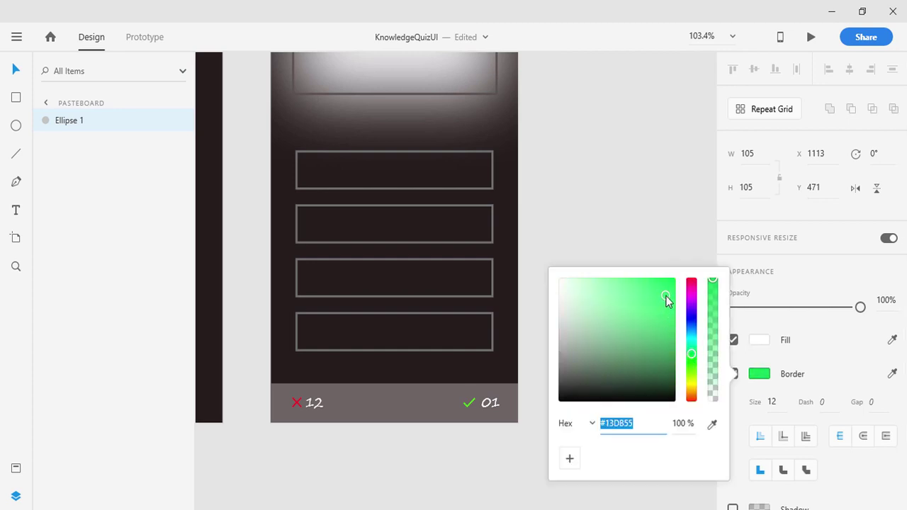
click(632, 215)
Step: Fill the circle with the dark background colour sampled from the Main_Quiz_Screen artboard
click(613, 335)
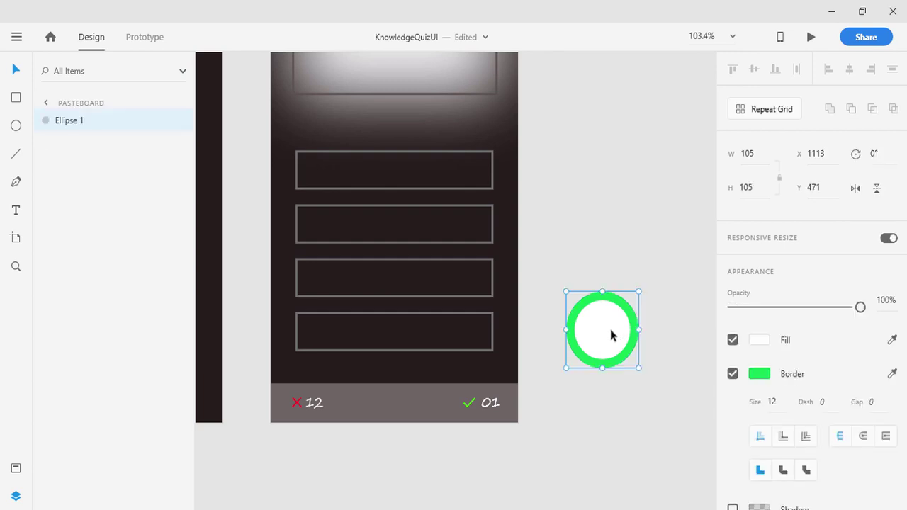
click(759, 341)
mouse_move(674, 349)
mouse_down()
mouse_move(663, 370)
mouse_move(617, 369)
mouse_up()
click(890, 347)
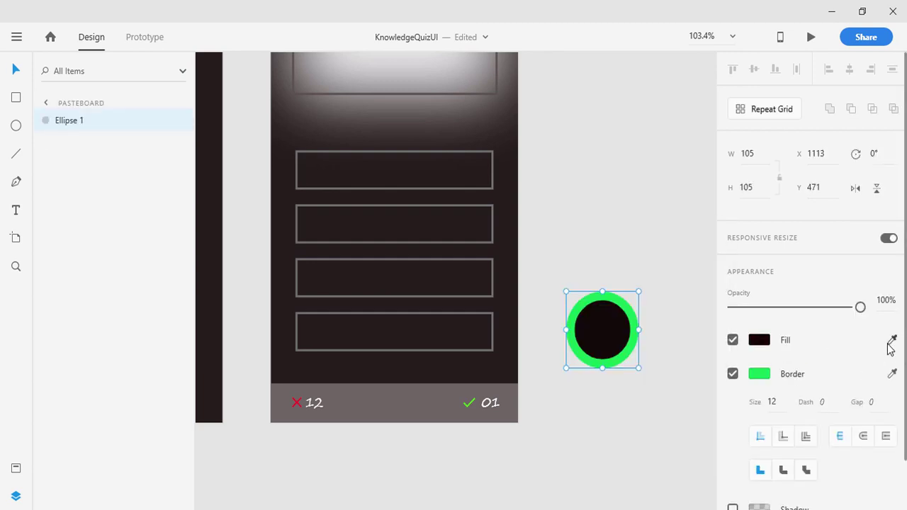
click(437, 219)
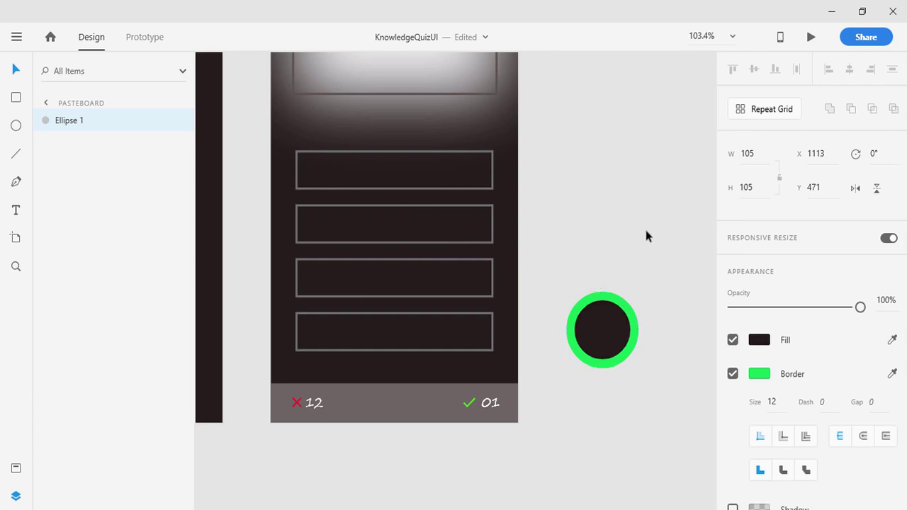
click(646, 236)
Step: Shrink the circle proportionally to about 76 by 76 and reduce its border size to 8
drag(618, 320, 639, 329)
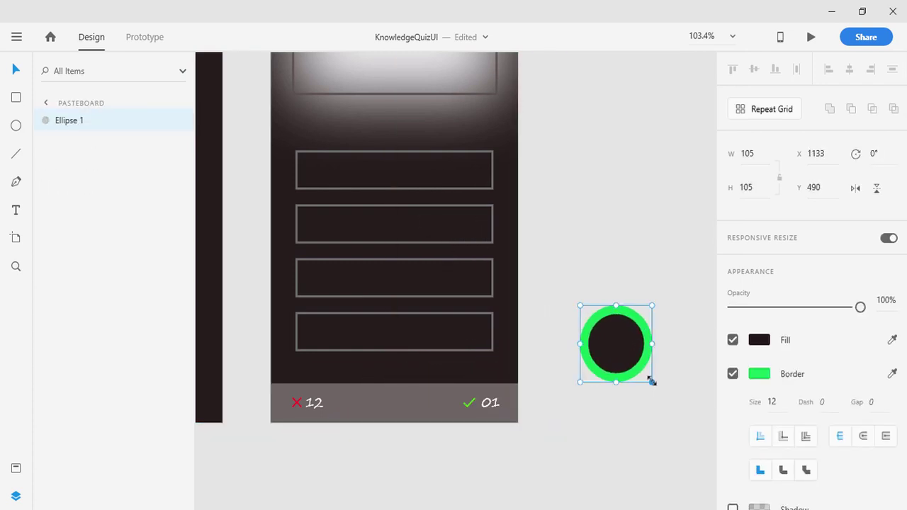
drag(651, 382, 632, 362)
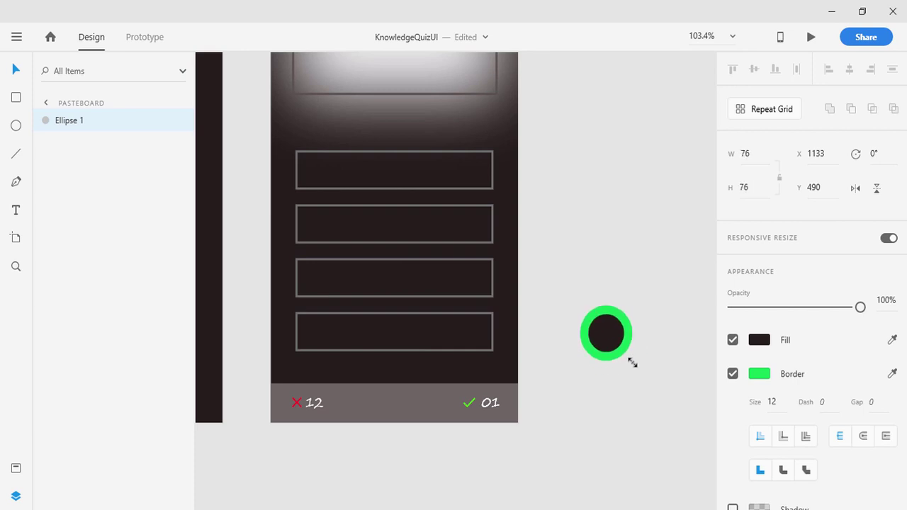
click(771, 402)
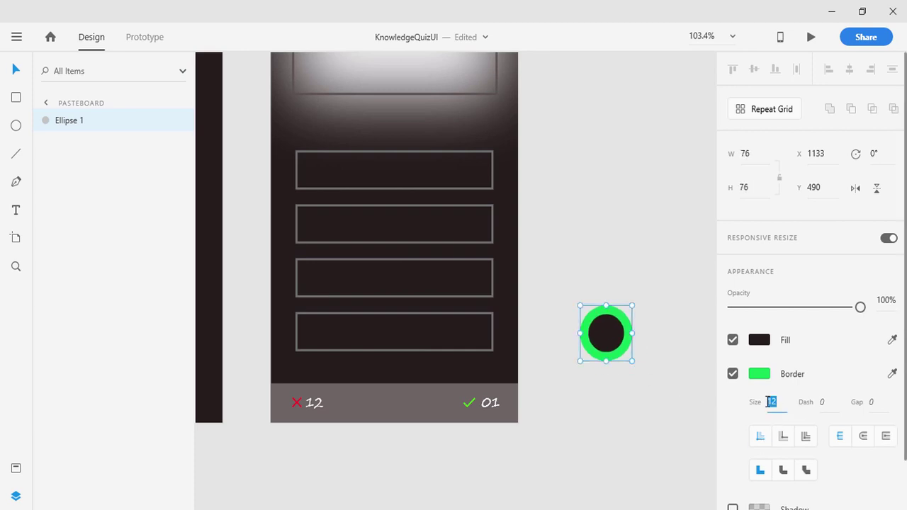
text(8)
key(Return)
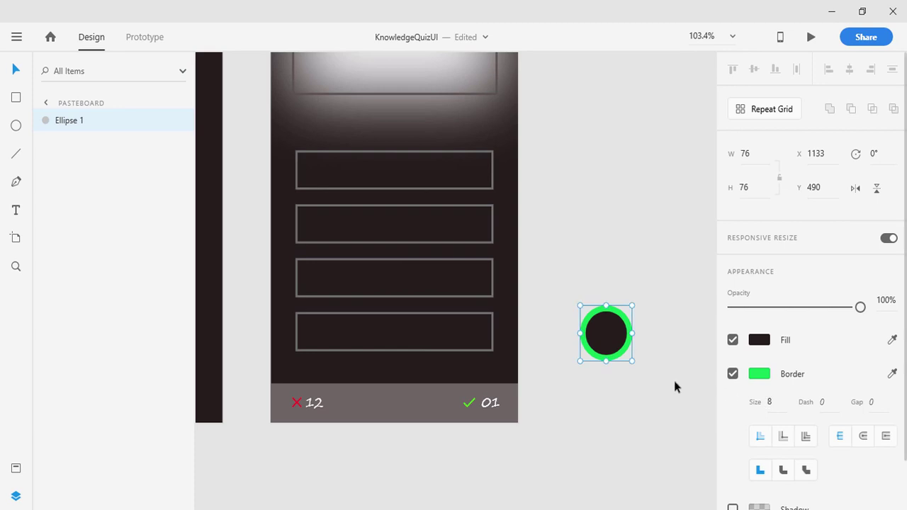
Step: Place the circle horizontally centred over the bottom bar's upper edge, at about X 142, Y 553
click(662, 408)
drag(610, 315, 406, 366)
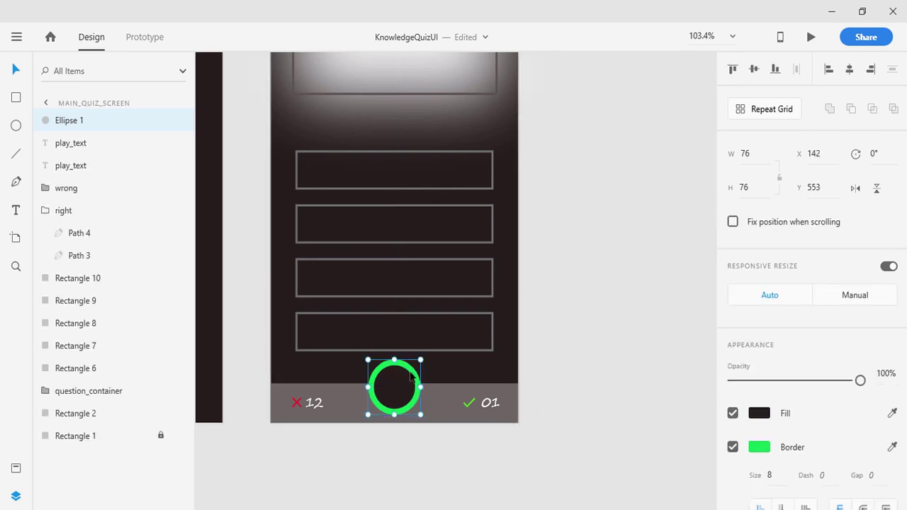
Step: Duplicate the 01 count into the centre of the green circle, change the copy's text to 30, and save the document
click(492, 403)
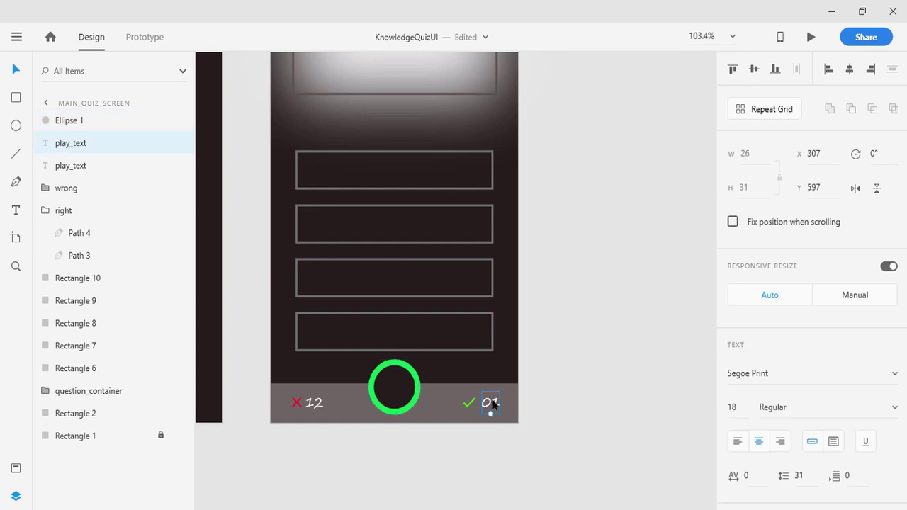
key(ctrl+d)
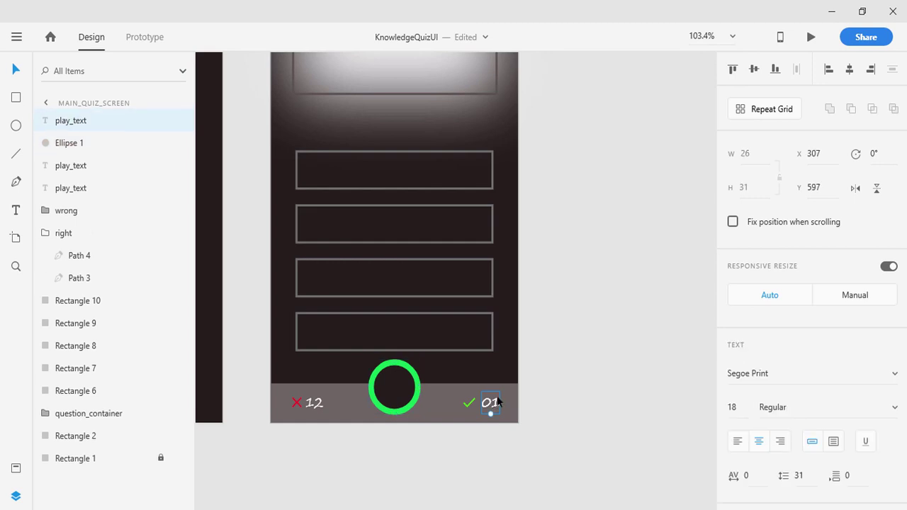
drag(498, 402, 399, 389)
double_click(398, 392)
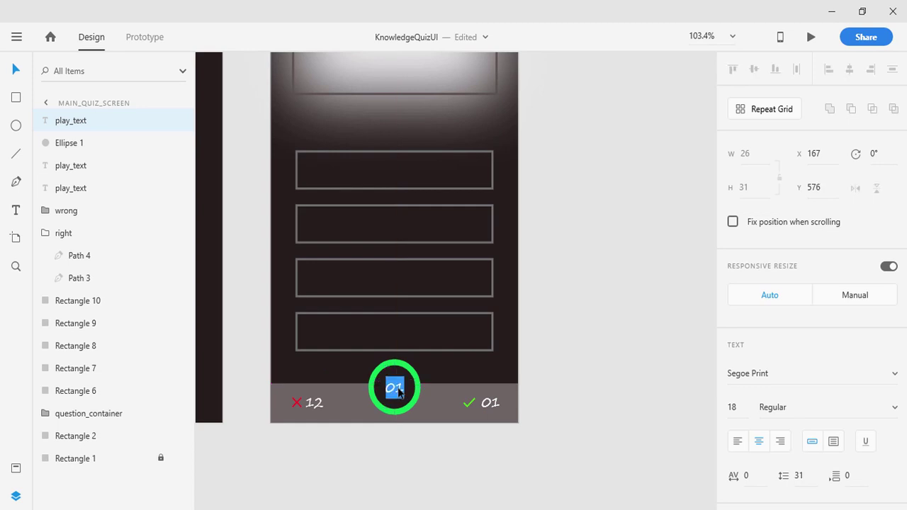
text(30)
key(Escape)
key(ctrl+s)
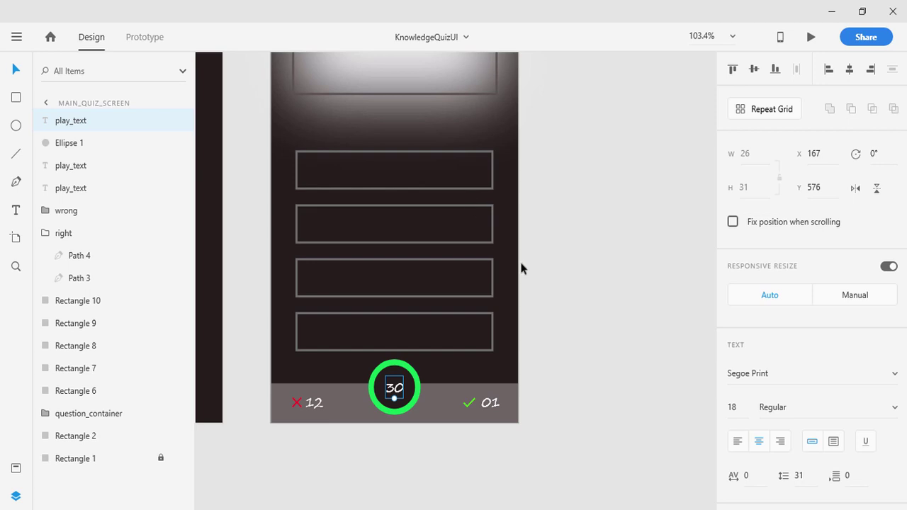
scroll(569, 287, down, 3)
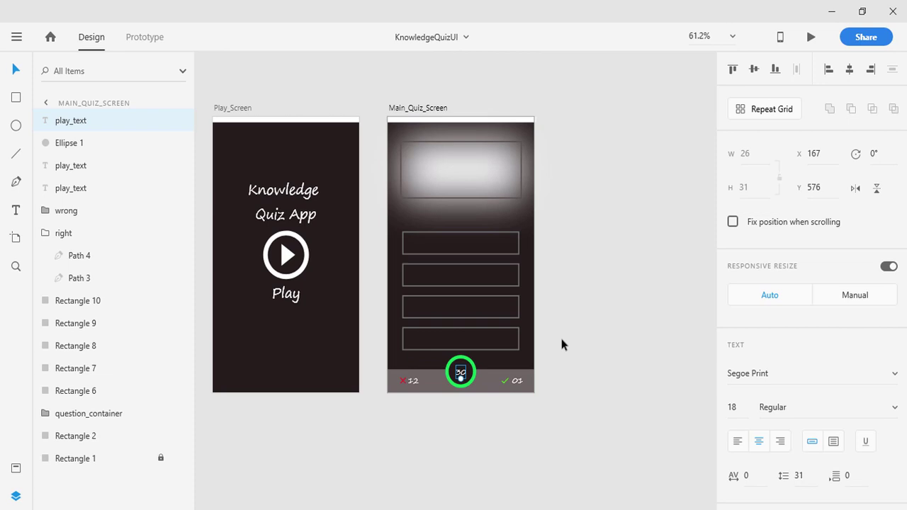
click(448, 272)
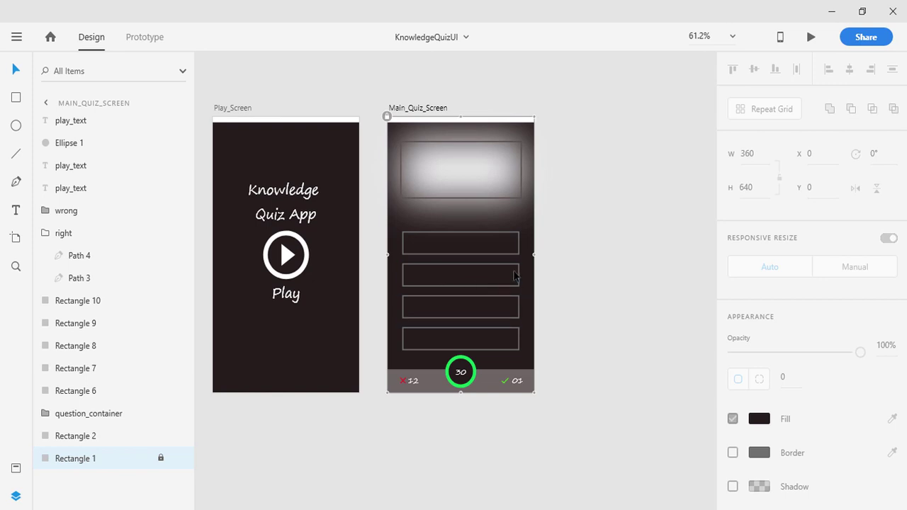
click(587, 324)
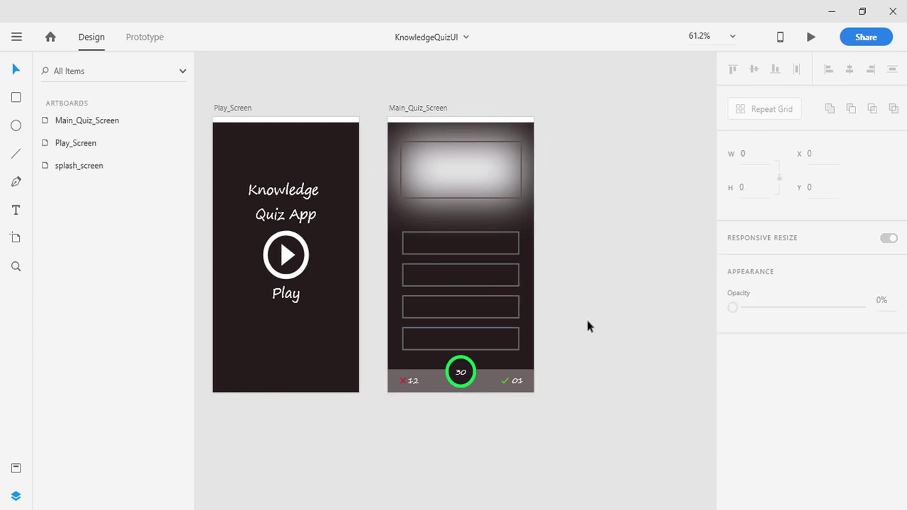